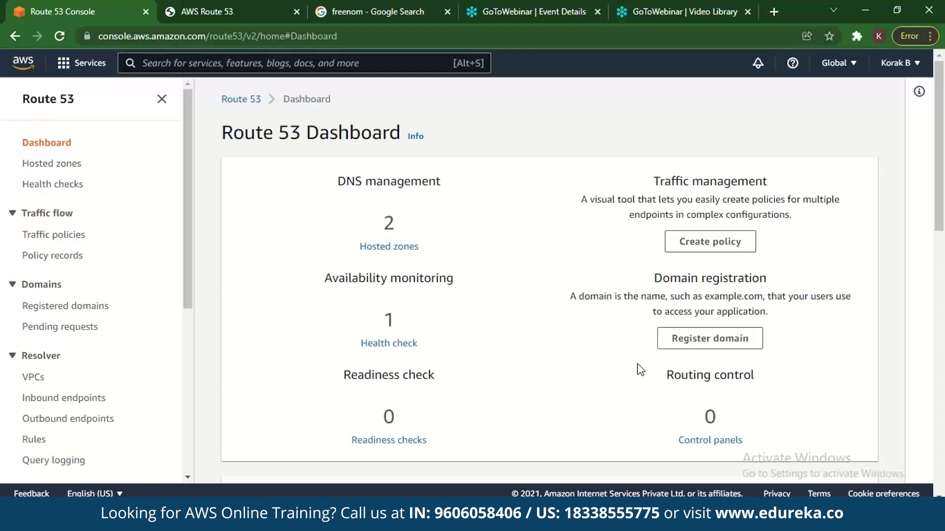
- Start a domain registration in Route 53 and check the availability of awsroute53tutorial with the .com extension
left_click(686, 351)
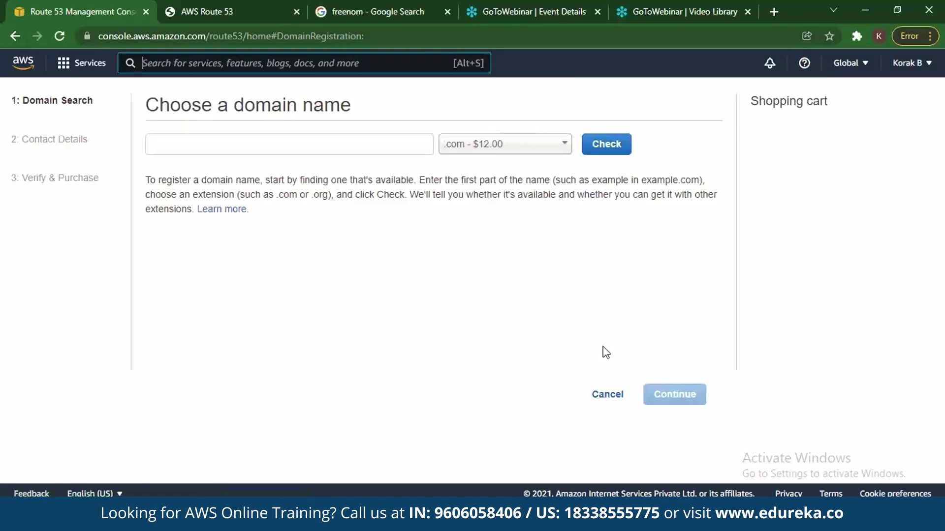
left_click(212, 146)
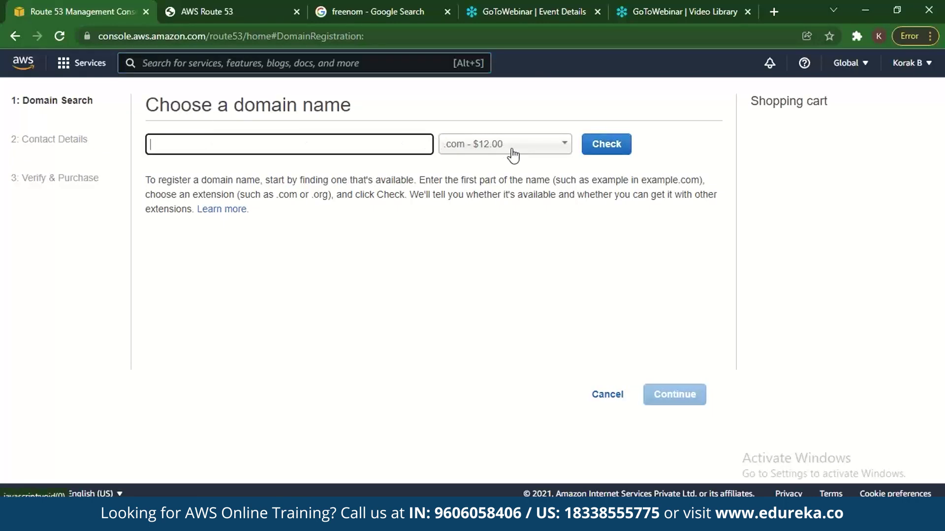
left_click(528, 154)
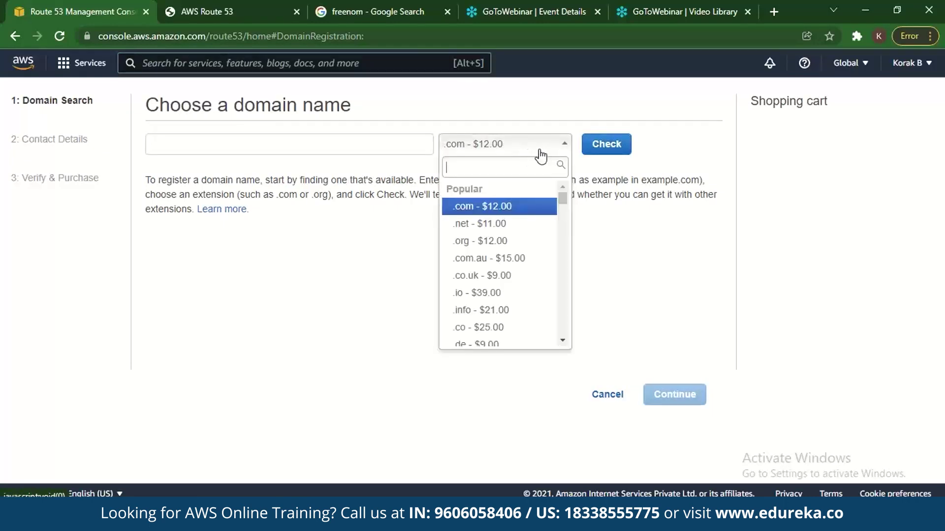
left_click(540, 150)
left_click(365, 146)
type("awsroute53t")
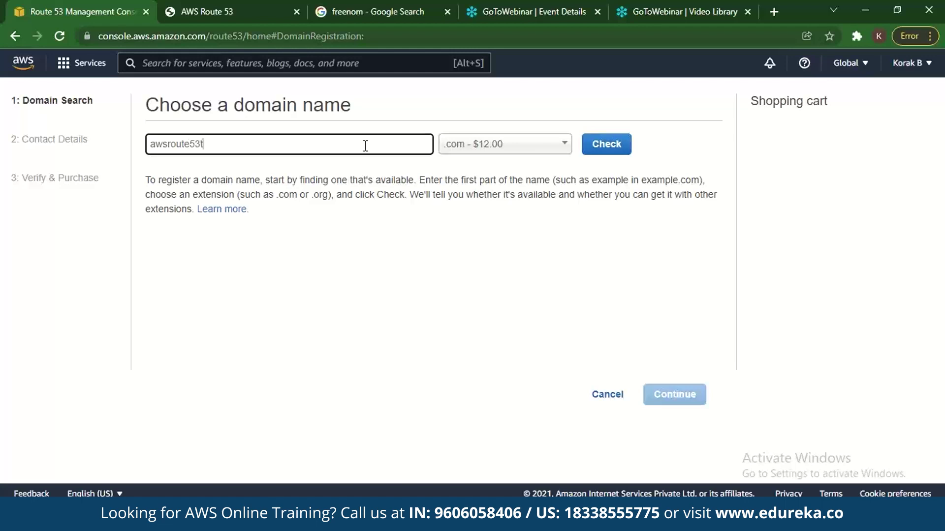
type("utorial")
left_click(590, 150)
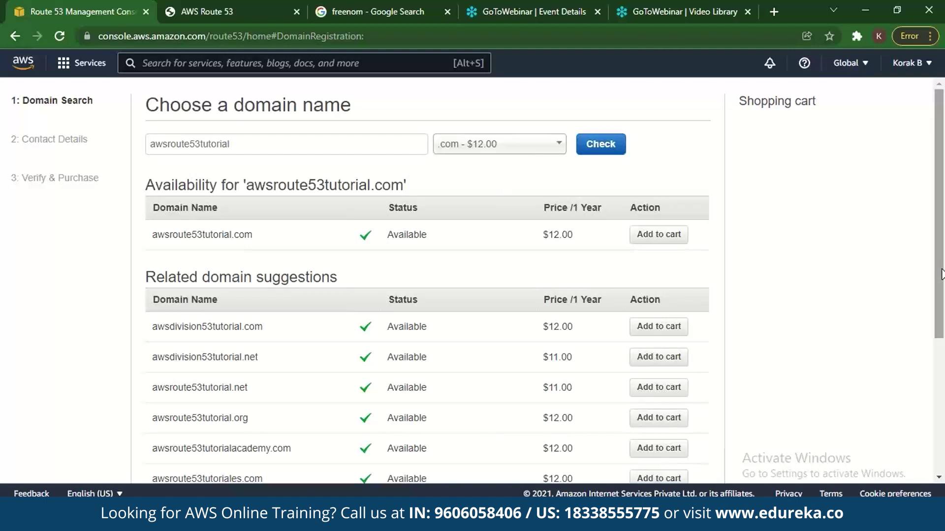
mouse_move(941, 275)
left_mouse_down()
mouse_move(943, 317)
mouse_move(943, 269)
left_mouse_up()
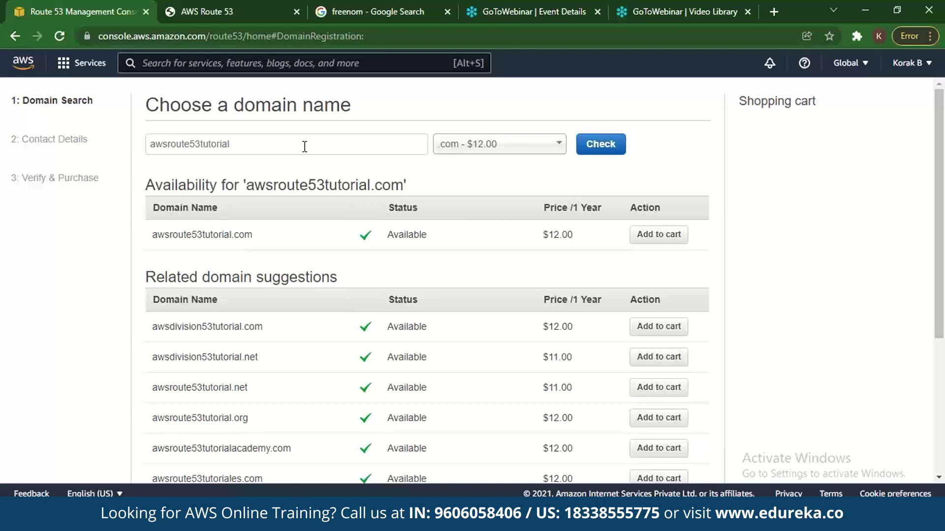
- Open the Freenom website from the Google results, check availability of the domain name awsroute53tutorial, and review the offered extensions
key("ctrl+3")
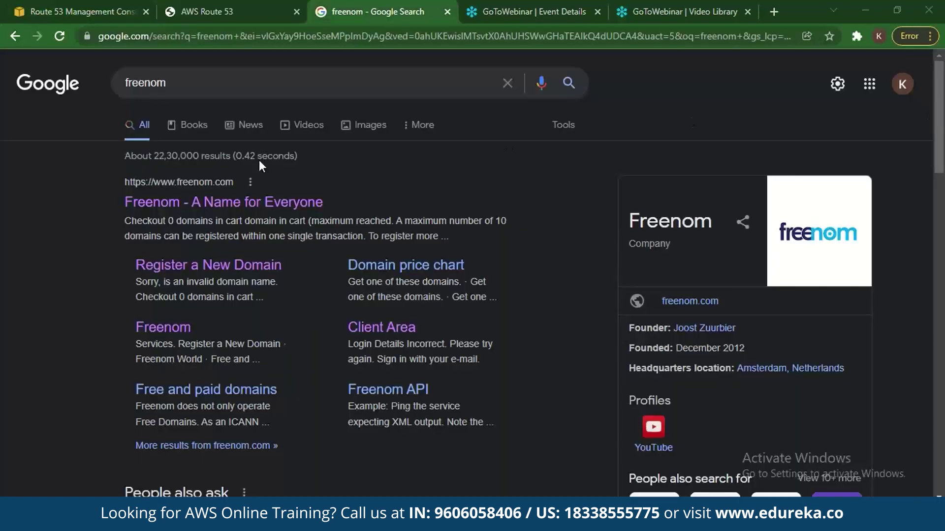
left_click(245, 202)
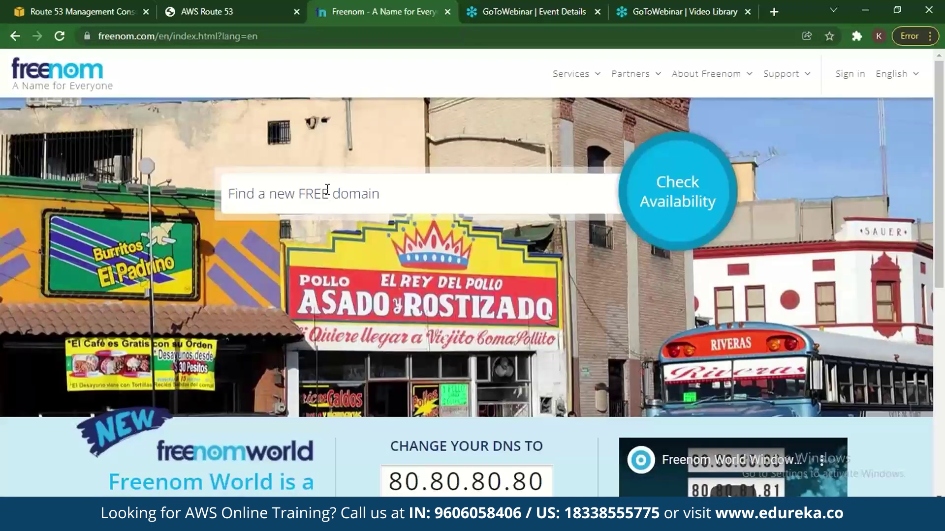
left_click(327, 189)
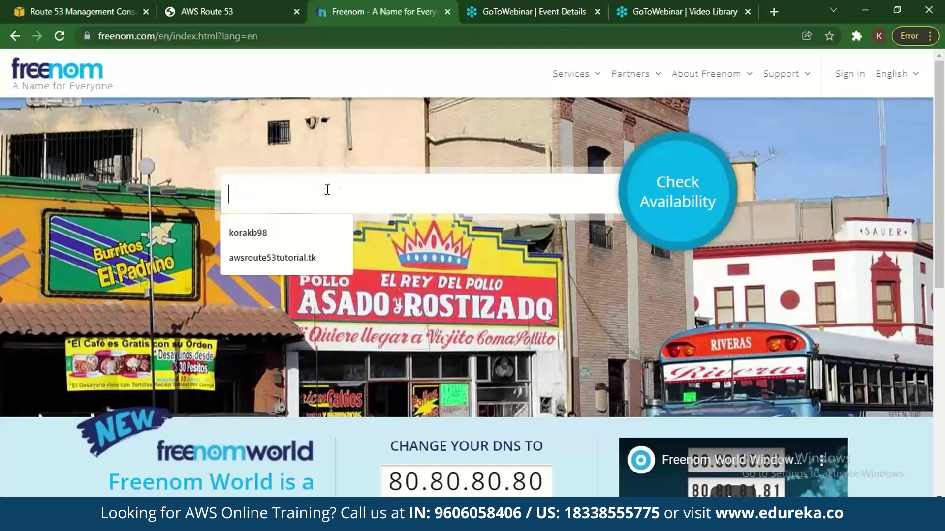
left_click(306, 257)
key("BackSpace")
key("BackSpace")
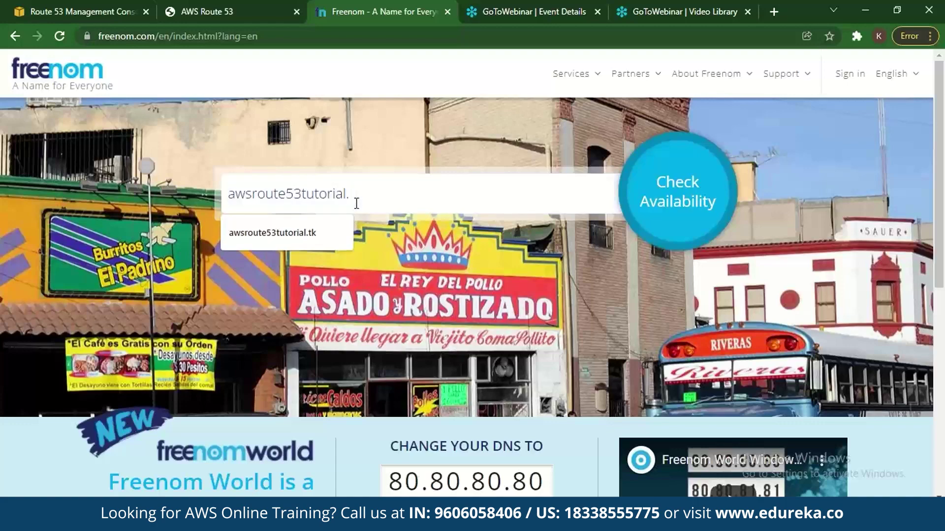
left_click(672, 186)
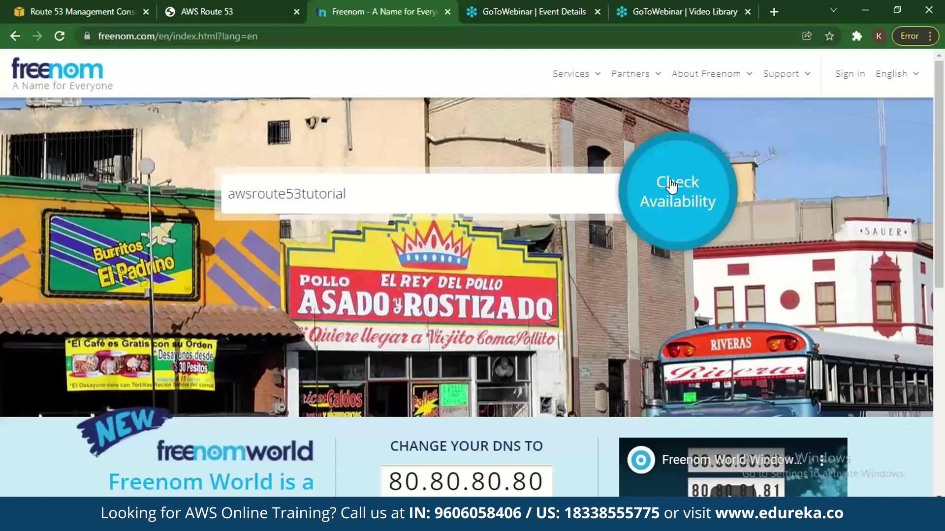
left_click(672, 186)
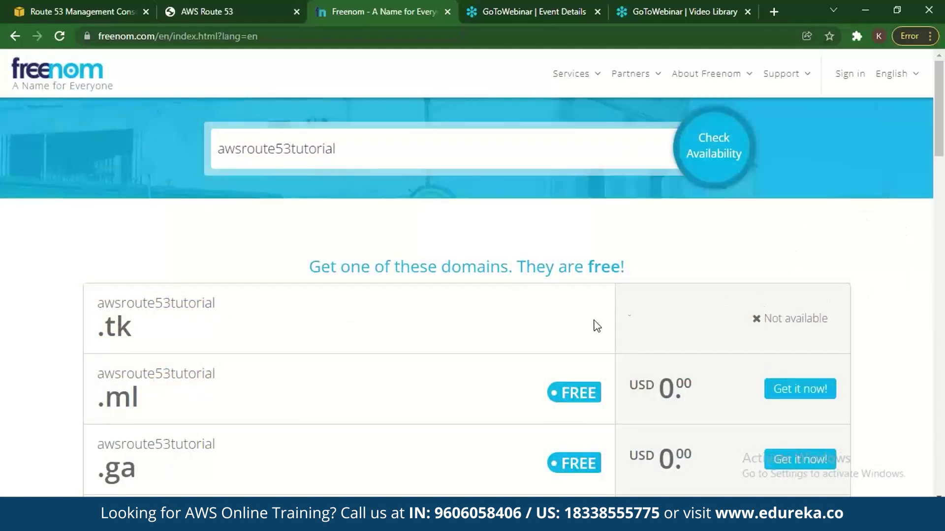
scroll(943, 309, "down", 10)
scroll(943, 309, "down", 5)
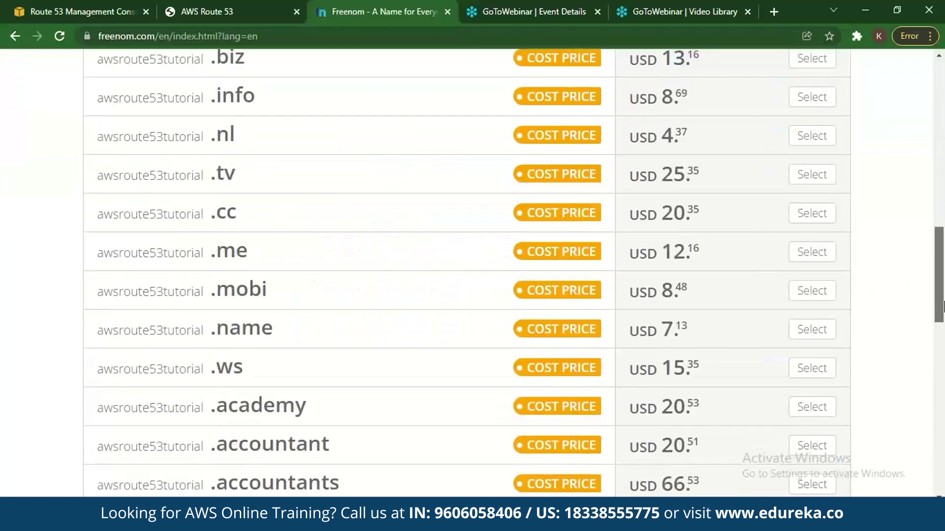
scroll(940, 246, "up", 12)
left_click_drag(937, 165, 934, 145)
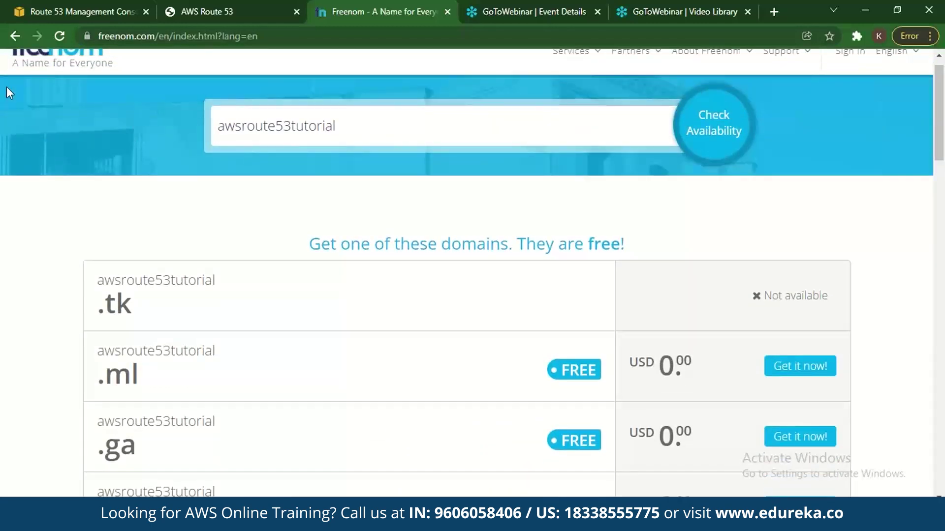
- Return to the search results, sign in to Freenom with the saved credentials, and open the list of registered domains
left_click(15, 37)
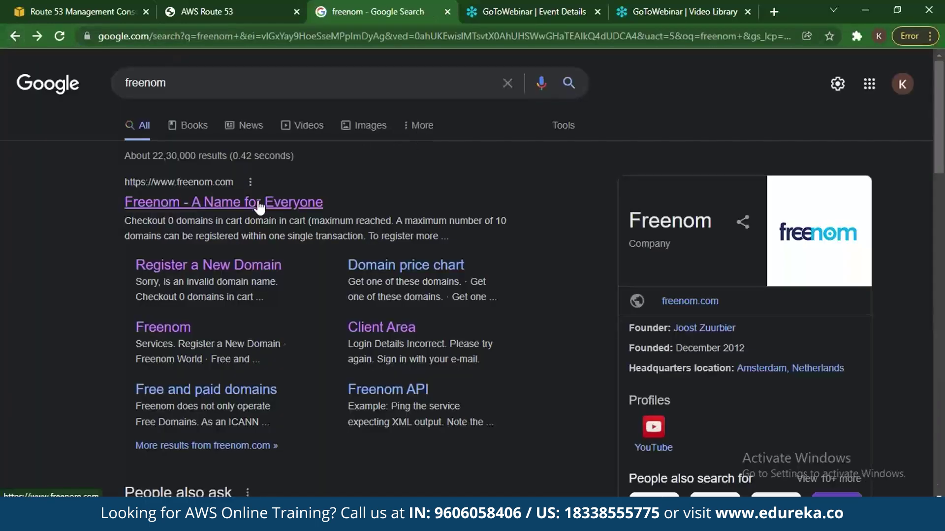
left_click(259, 205)
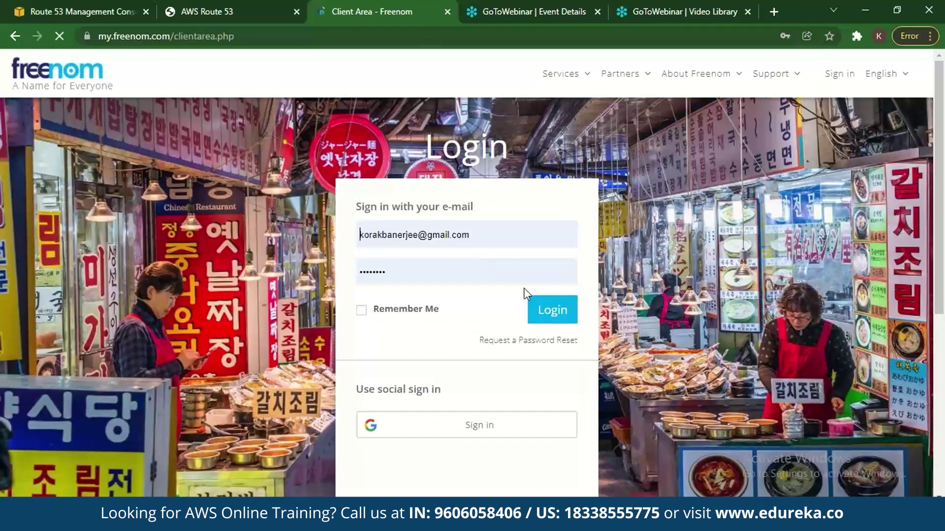
left_click(534, 310)
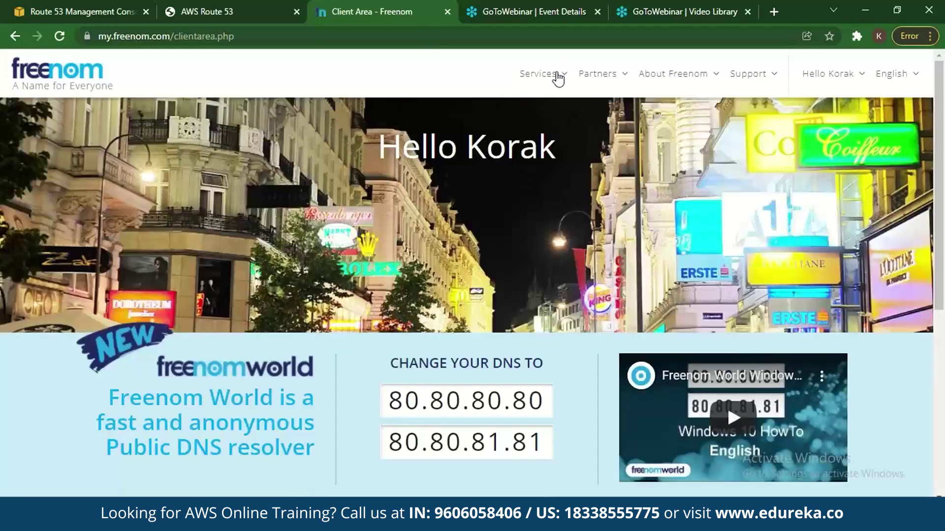
left_click(558, 81)
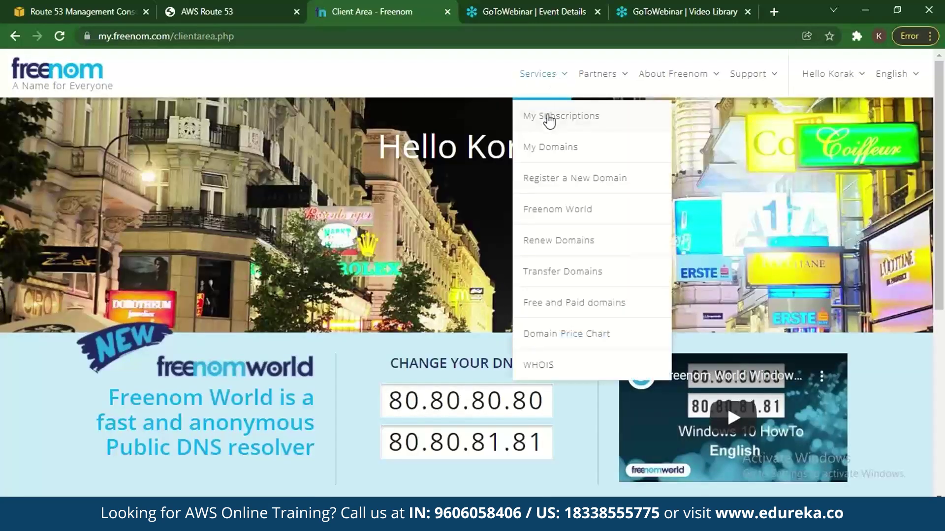
left_click(546, 154)
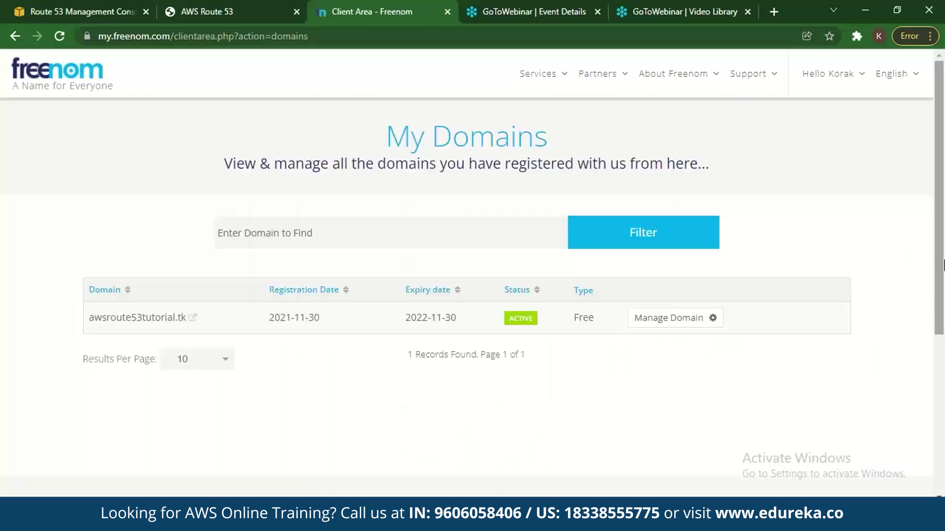
scroll(943, 290, "down", 1)
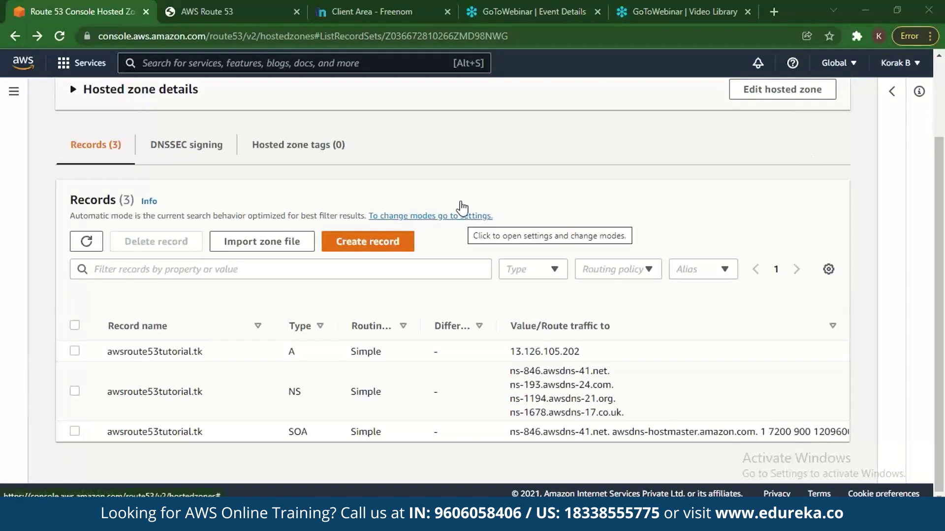
- Examine the routing policy and record type options for a new record in the awsroute53tutorial.tk hosted zone, then return to its record list
left_click(374, 241)
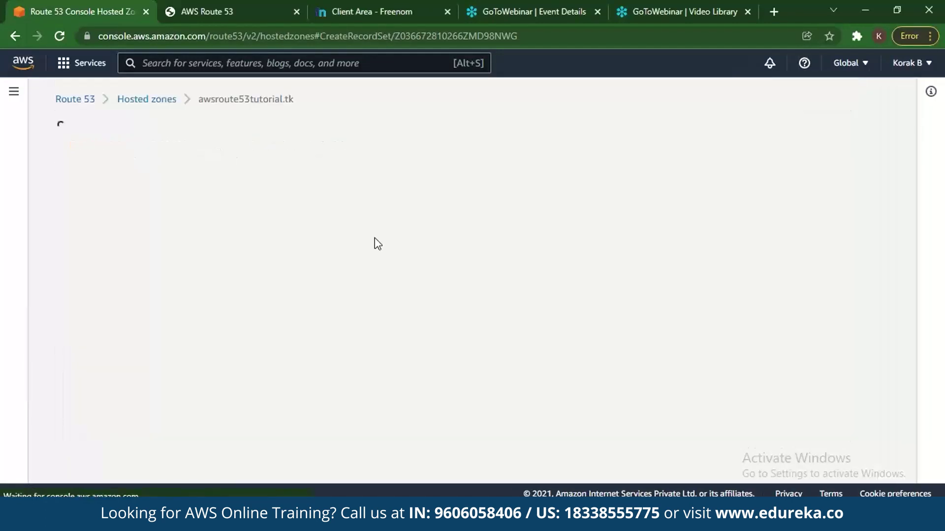
scroll(495, 225, "down", 1)
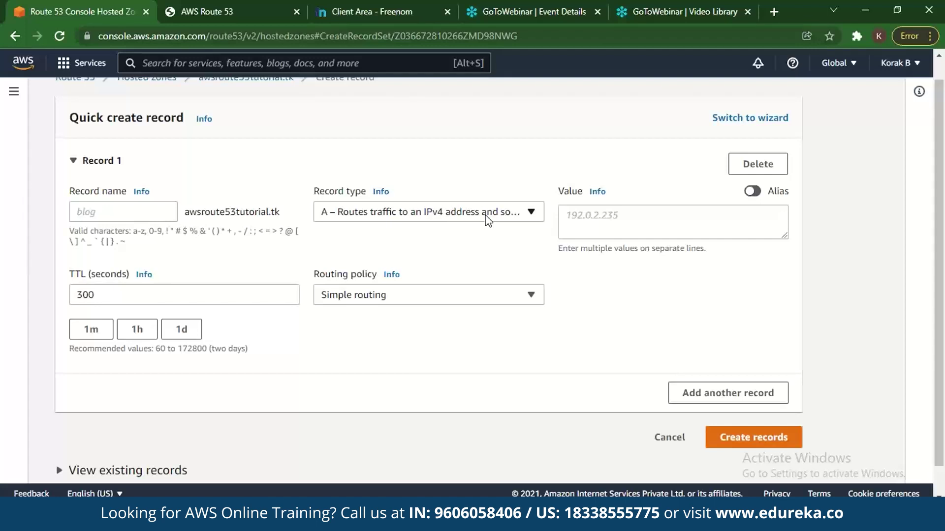
left_click(424, 301)
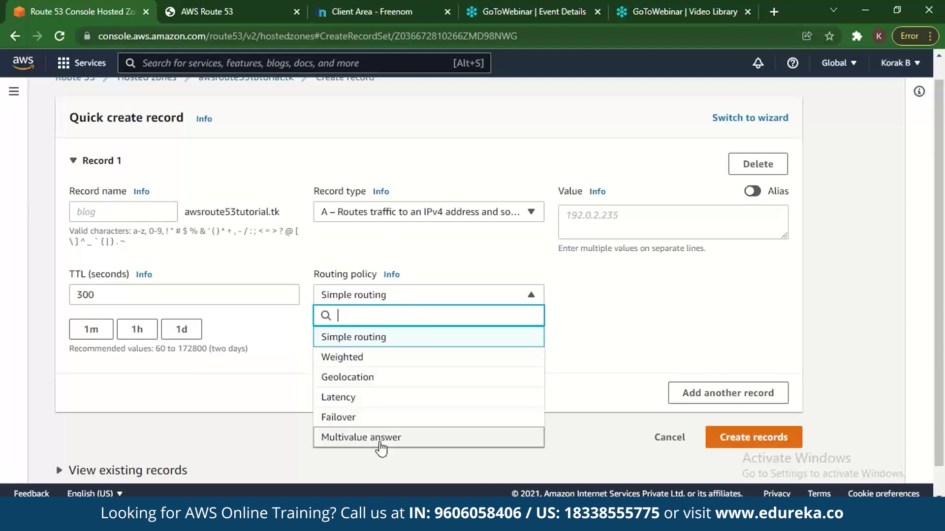
left_click(643, 361)
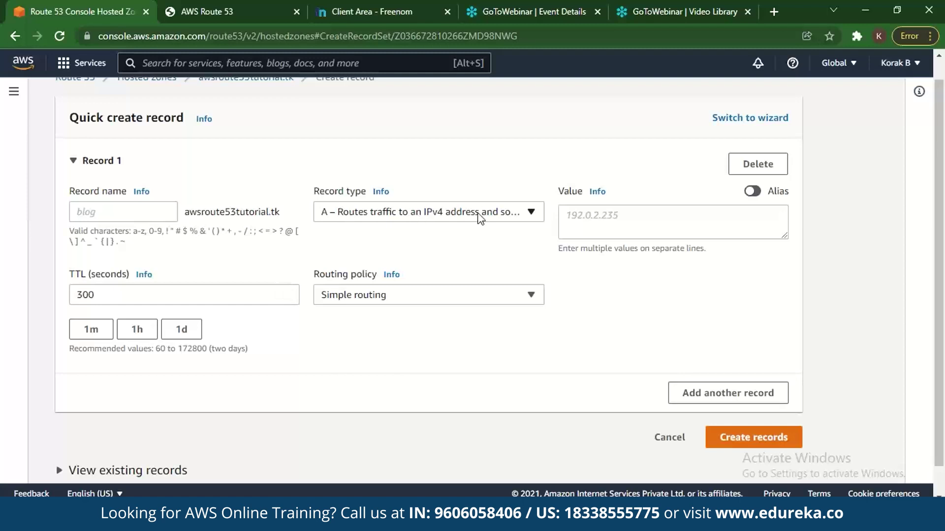
left_click(496, 218)
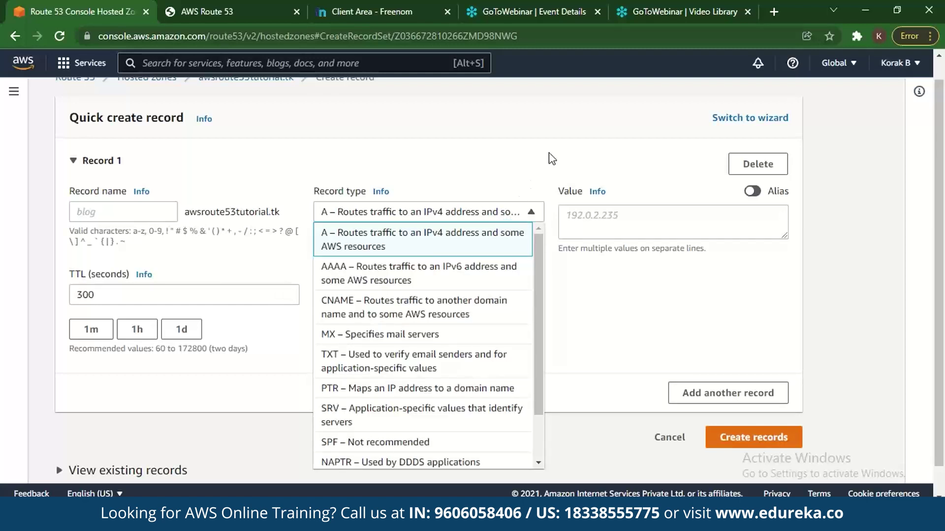
left_click(532, 152)
left_click(531, 152)
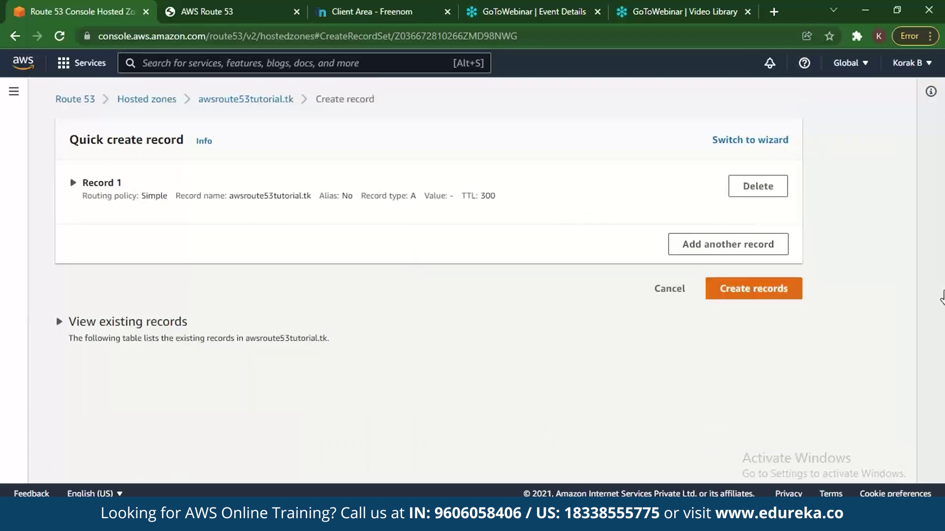
left_click(210, 142)
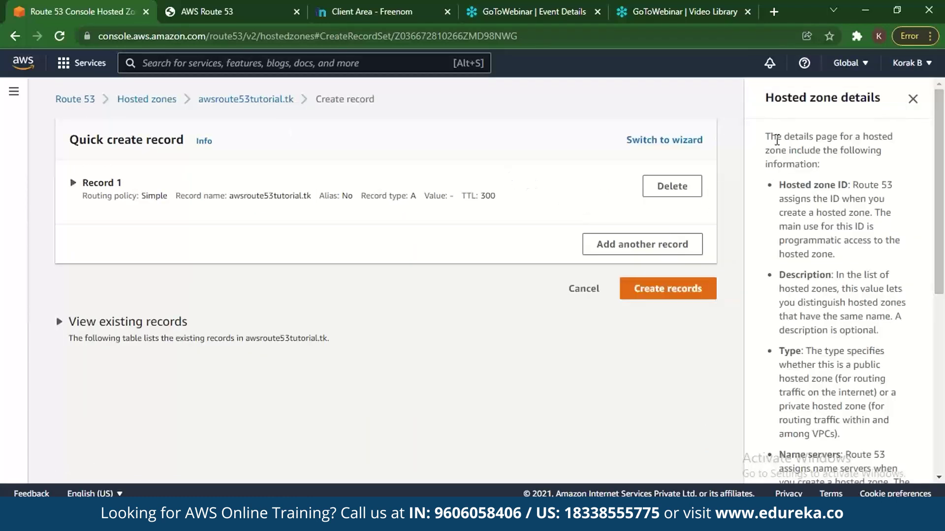
left_click(913, 101)
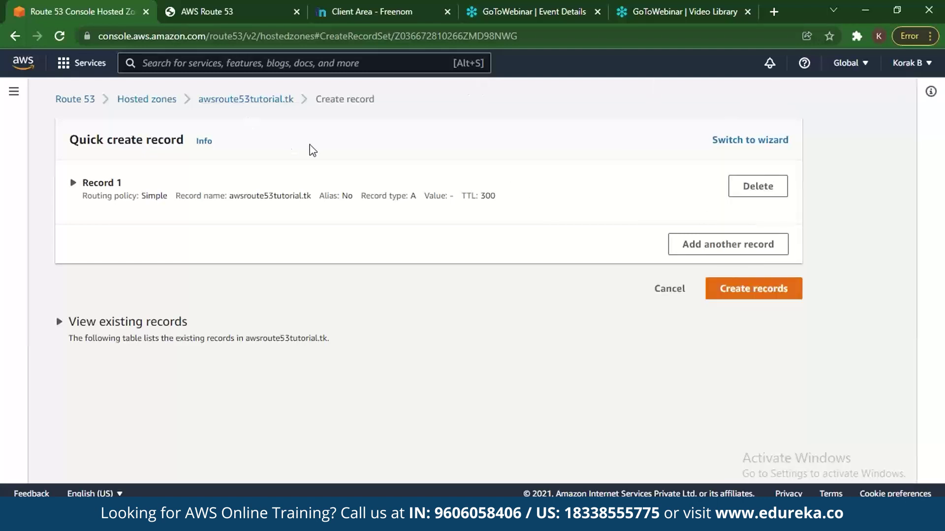
left_click(11, 40)
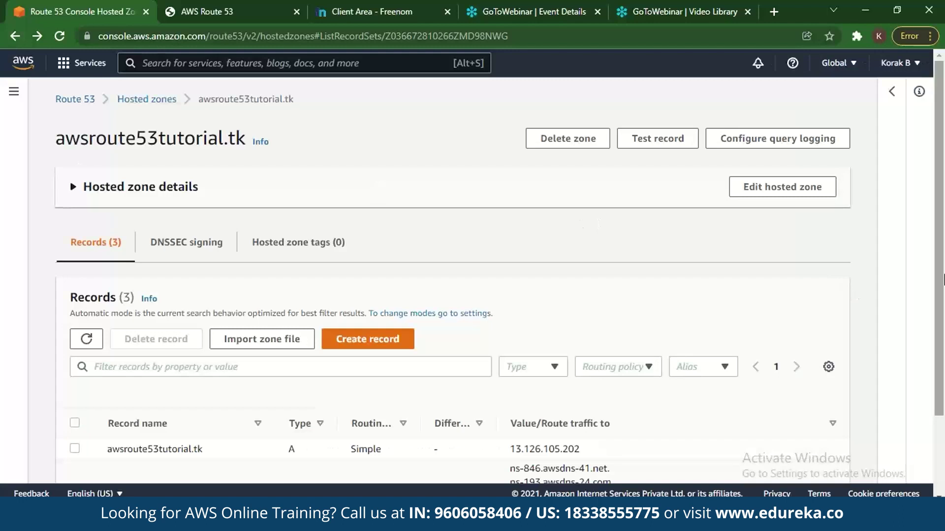
- Copy the four name server values of the NS record in the awsroute53tutorial.tk hosted zone
scroll(941, 325, "down", 1)
scroll(941, 324, "down", 1)
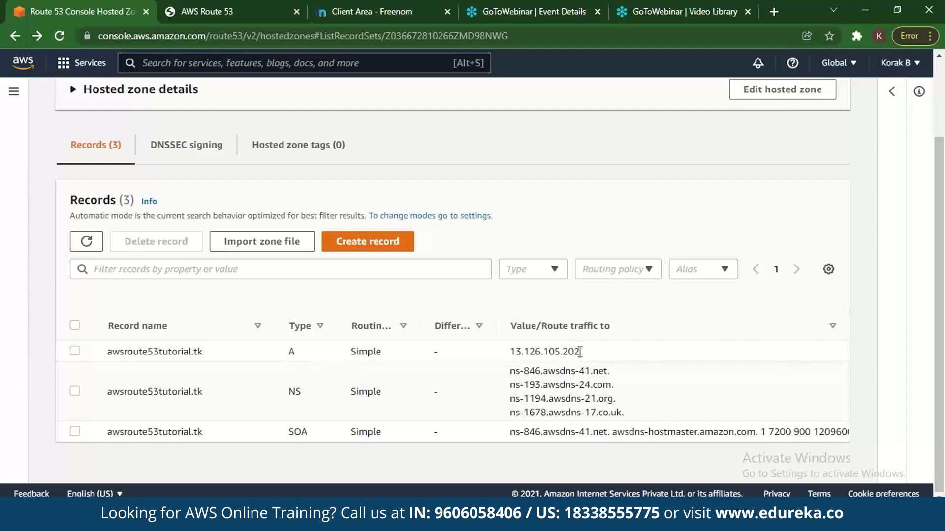
left_click_drag(579, 352, 506, 352)
left_click(707, 374)
left_click_drag(508, 371, 624, 424)
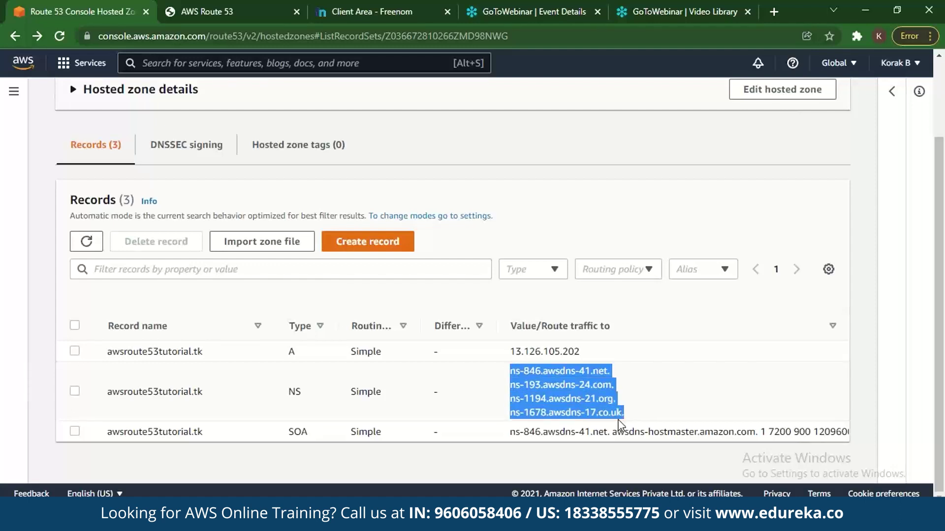
right_click(596, 412)
left_click(610, 268)
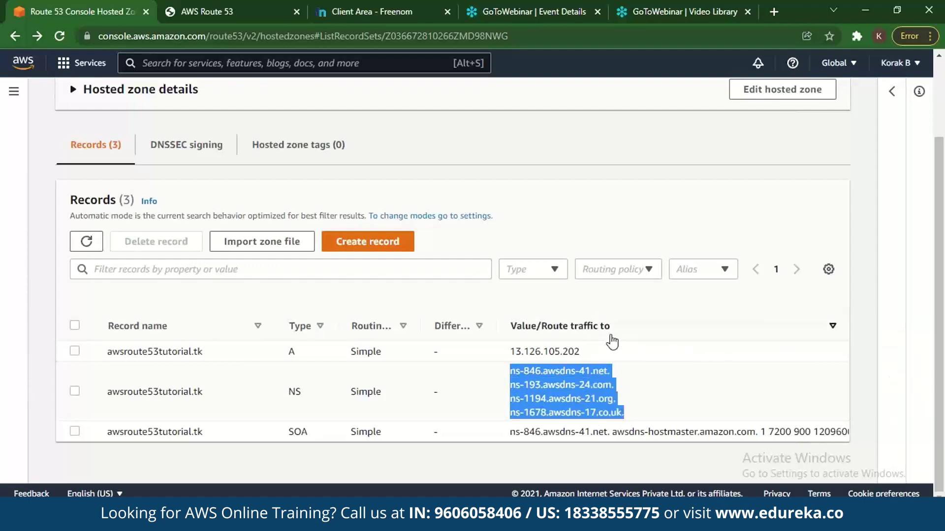
- Switch to the Freenom client area and open the Freenom DNS management page for awsroute53tutorial.tk
left_click(333, 7)
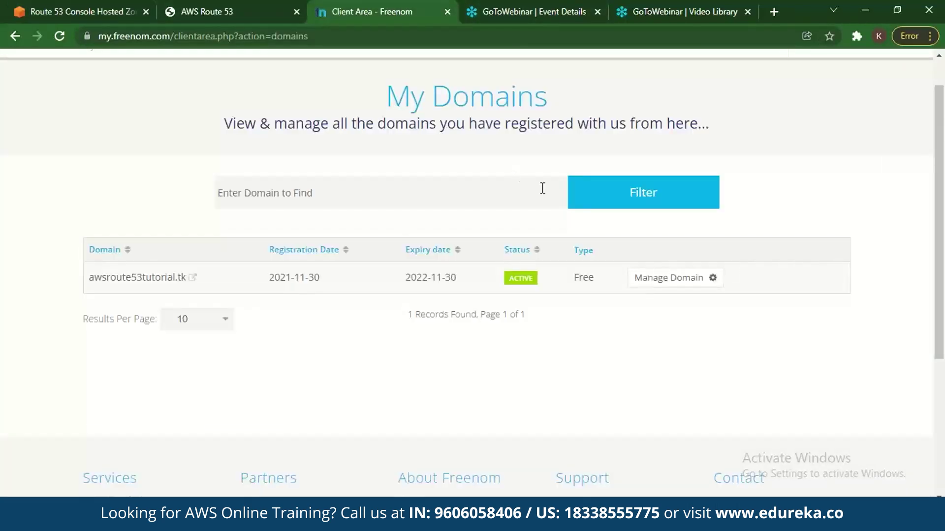
left_click(655, 280)
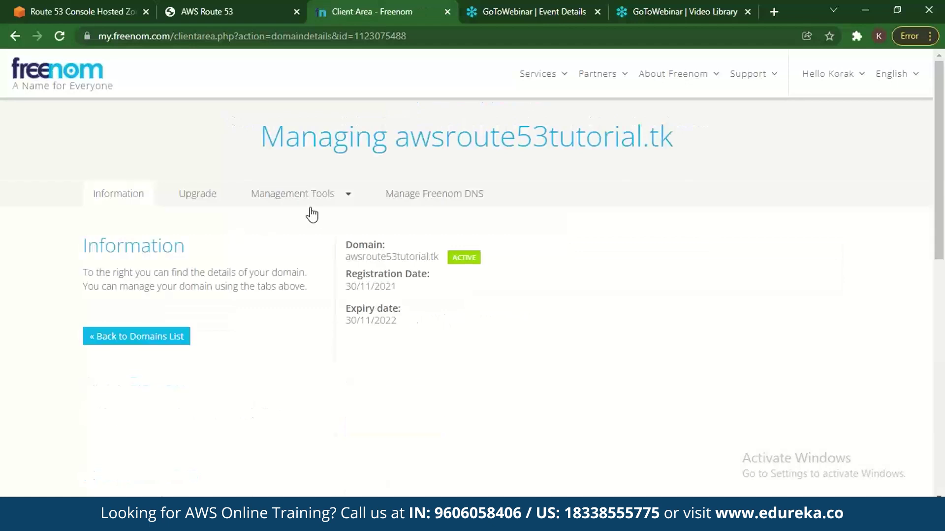
left_click(423, 197)
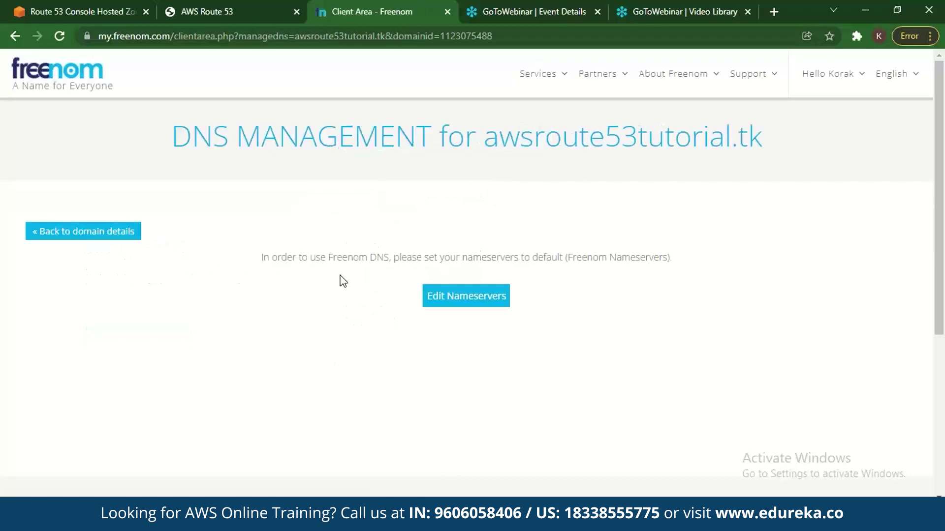
- Open the nameserver settings of awsroute53tutorial.tk and compare the custom nameservers with the NS record values in the Route 53 hosted zone
left_click(440, 299)
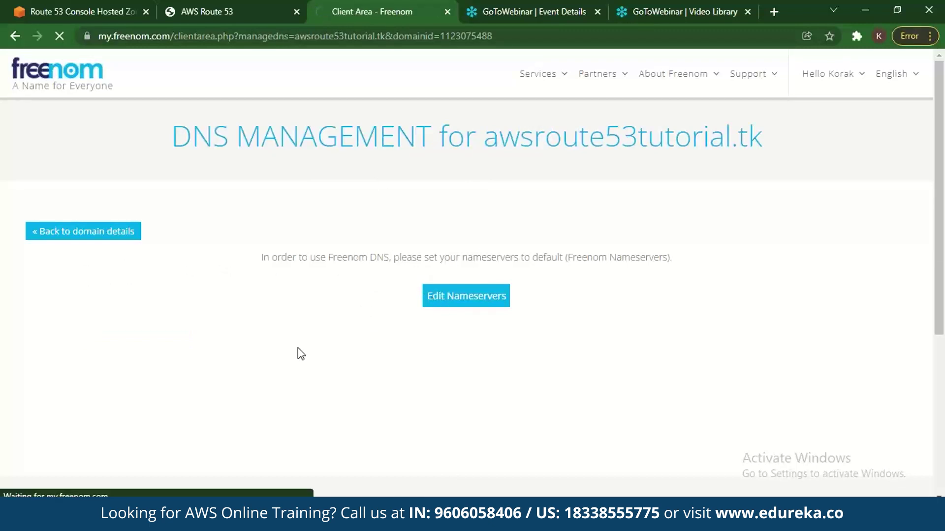
left_click_drag(941, 322, 930, 266)
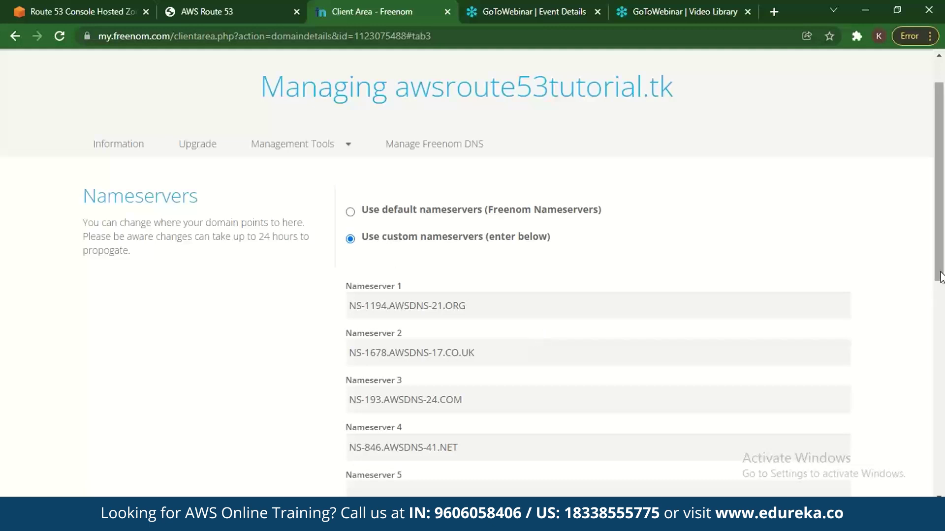
scroll(935, 279, "down", 2)
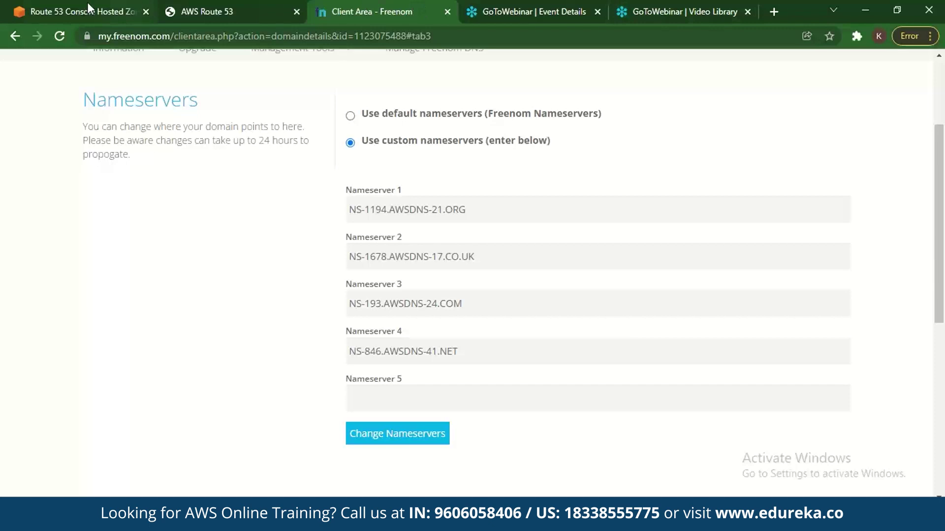
left_click(131, 10)
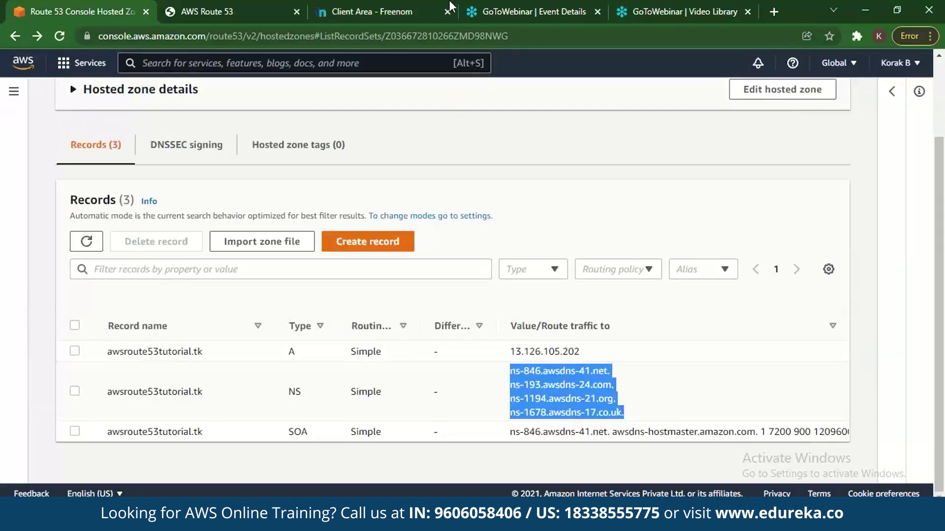
left_click(374, 11)
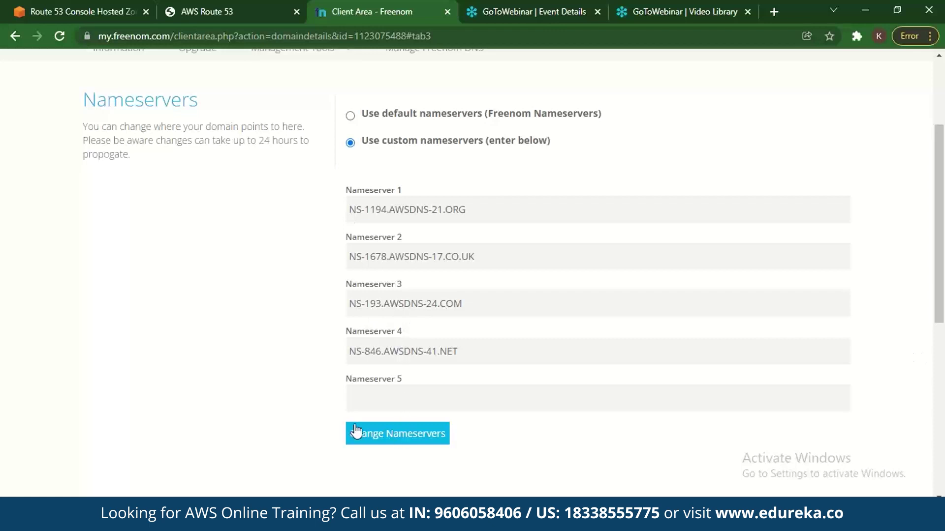
- Return to the AWS console, leave the hosted zone, and open the list of running EC2 instances in the Mumbai region
left_click(11, 35)
left_click(48, 7)
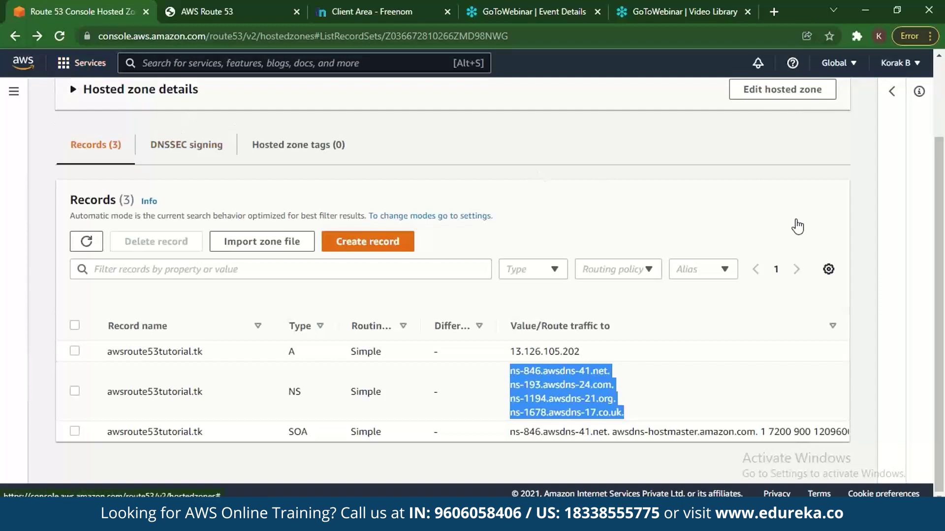
left_click_drag(940, 287, 940, 195)
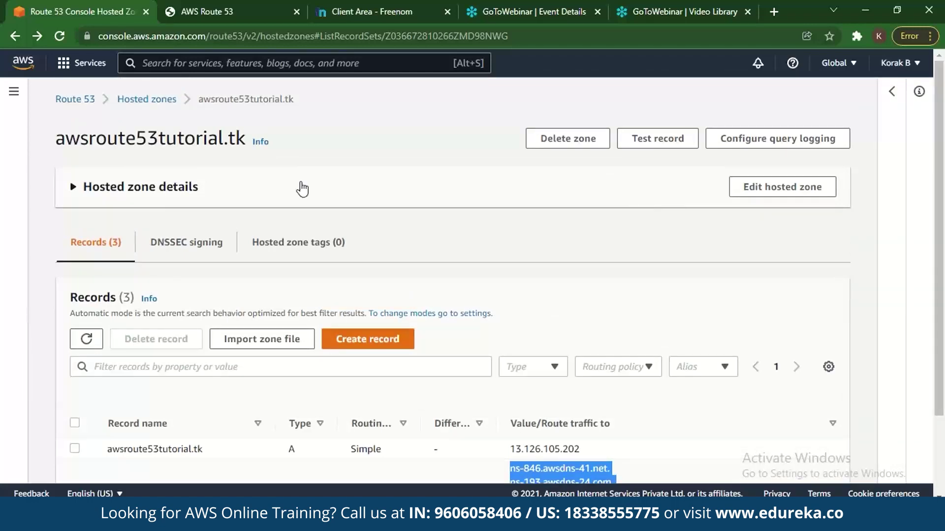
left_click(74, 99)
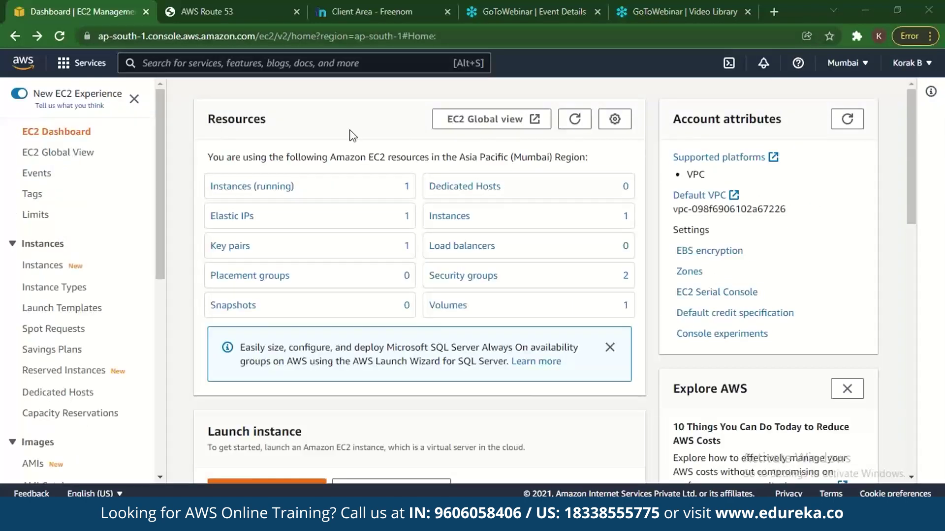
left_click(232, 186)
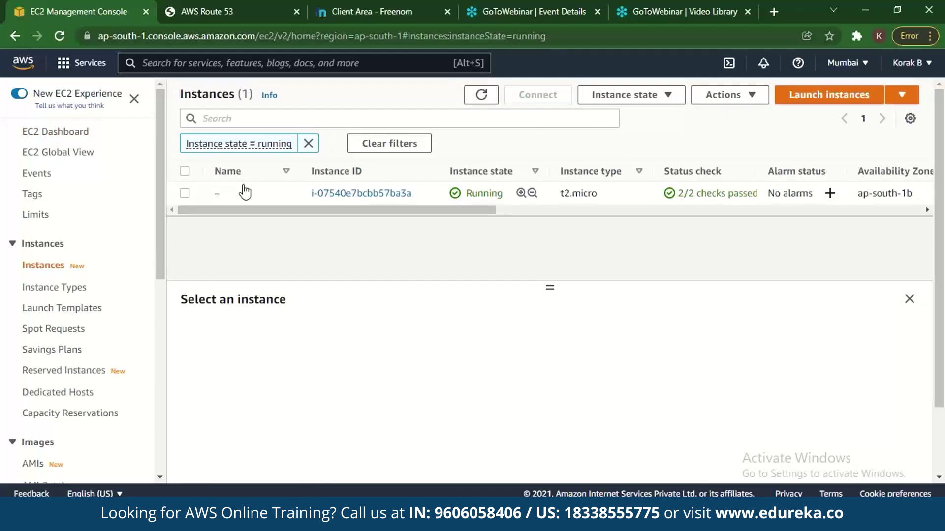
- Browse the Amazon Machine Images offered when launching a new instance, then go back to the running instances list
left_click(828, 101)
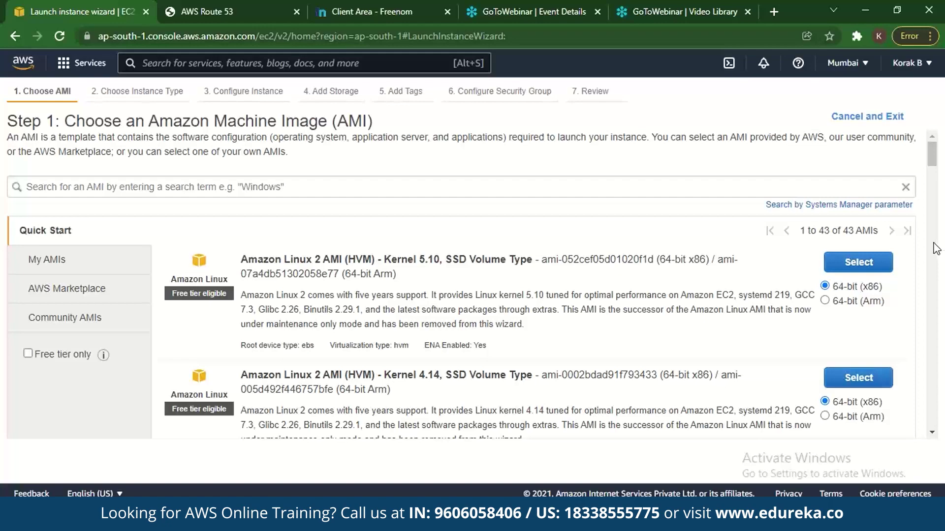
scroll(935, 245, "down", 15)
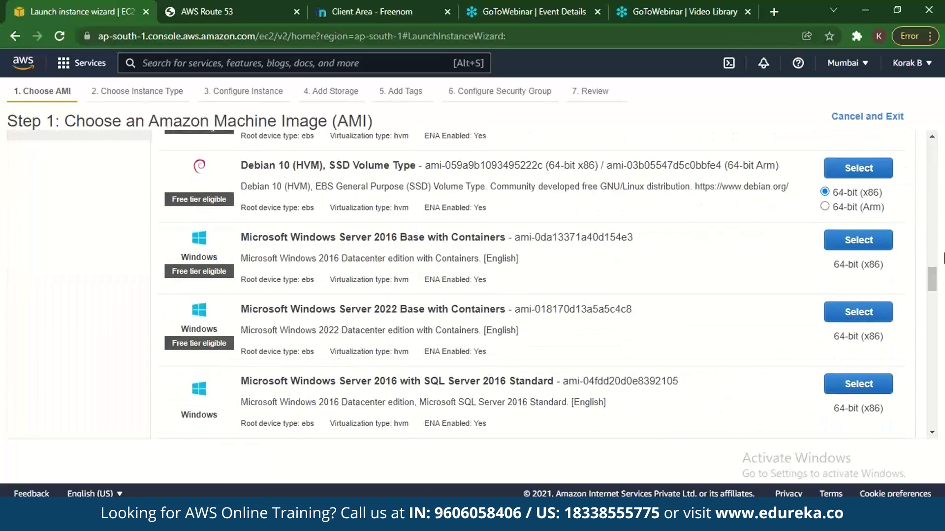
scroll(937, 251, "down", 10)
scroll(934, 238, "up", 3)
left_click_drag(931, 236, 908, 149)
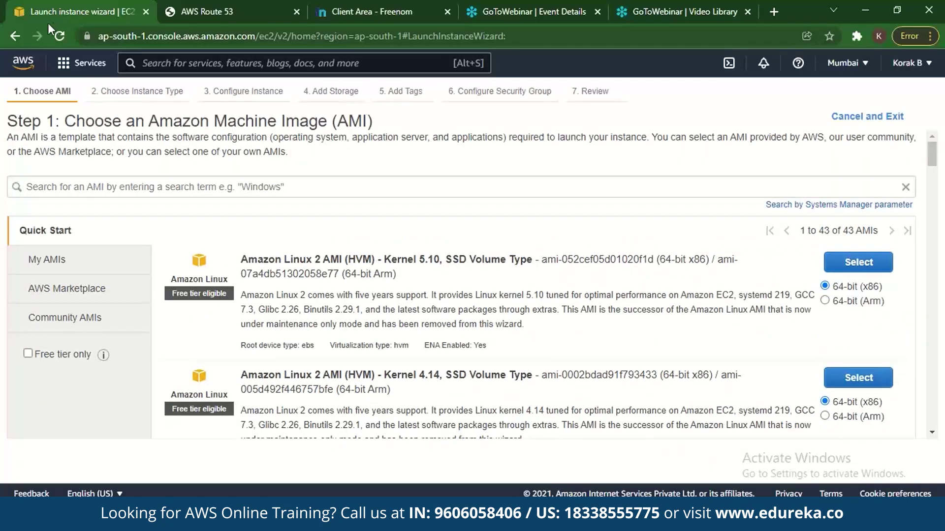
left_click(13, 39)
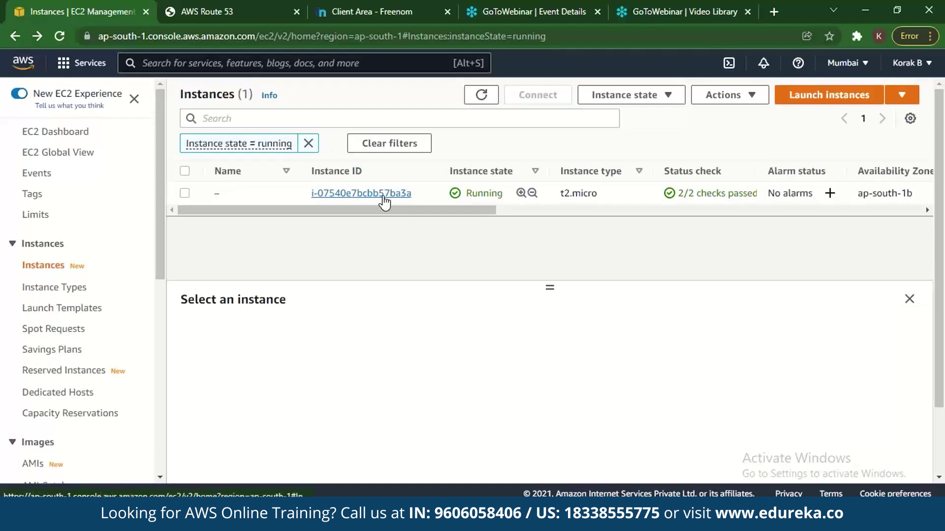
- Open the running t2.micro instance and examine its public IPv4 address, platform and AMI details
left_click(386, 194)
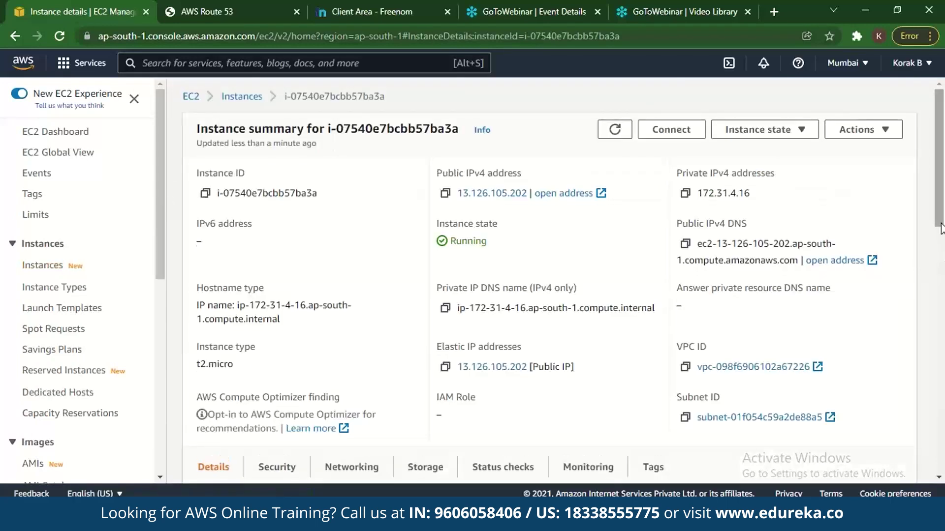
scroll(941, 235, "down", 1)
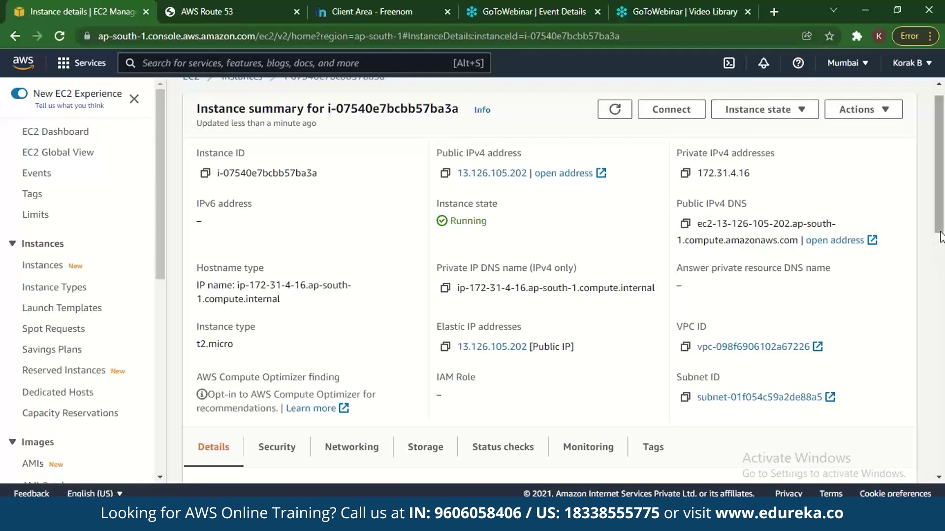
scroll(689, 187, "up", 1)
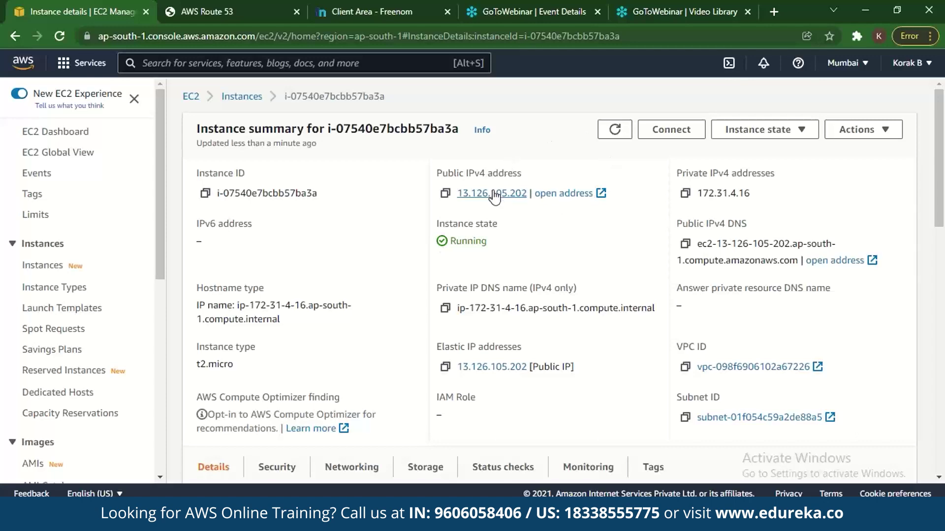
left_click(940, 236)
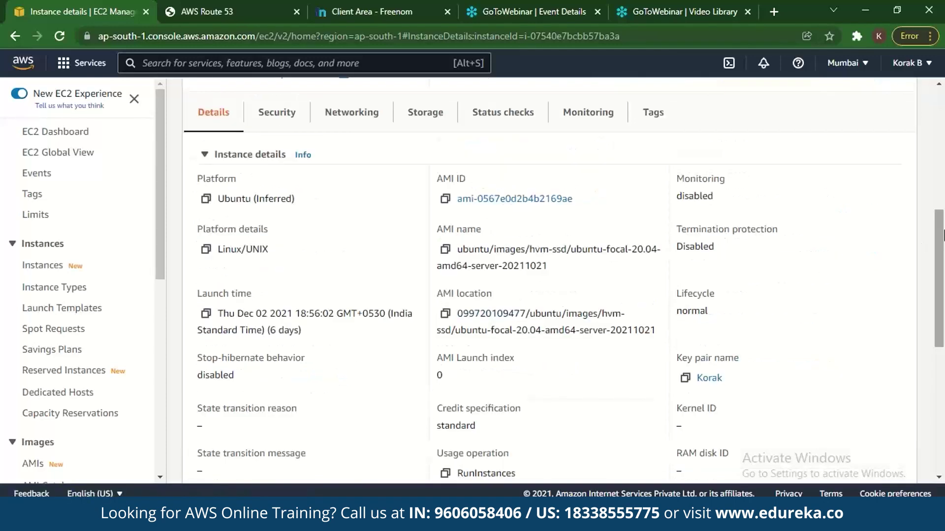
left_click_drag(943, 236, 942, 145)
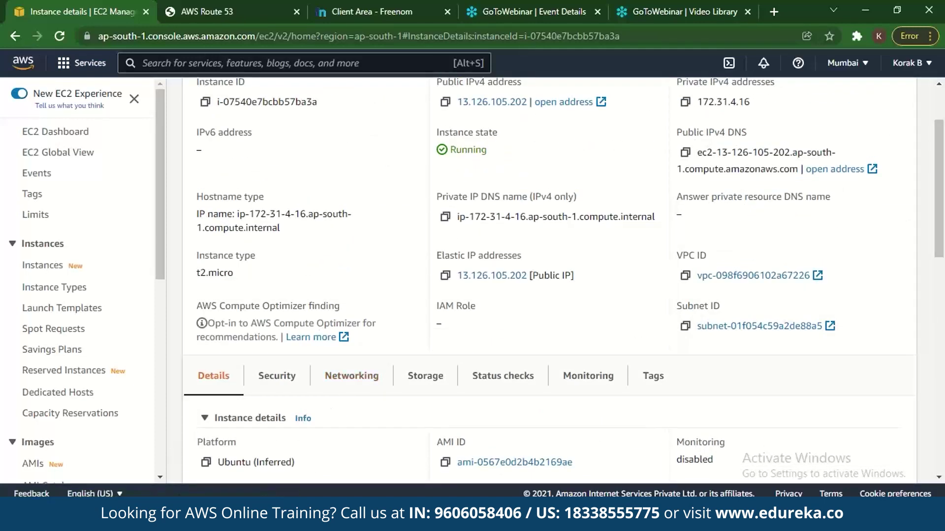
- Launch PuTTY and set its host name to the instance's copied public IPv4 address, 13.126.105.202
key("super")
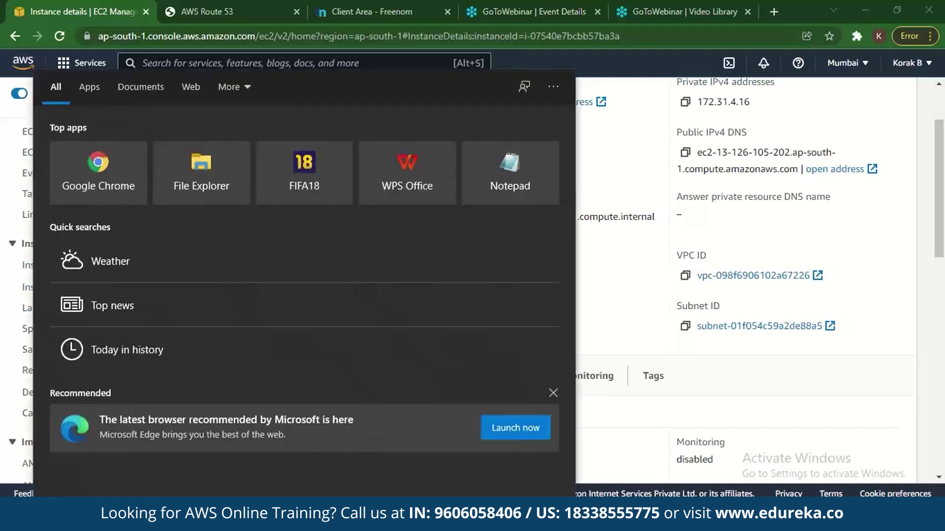
type("puu")
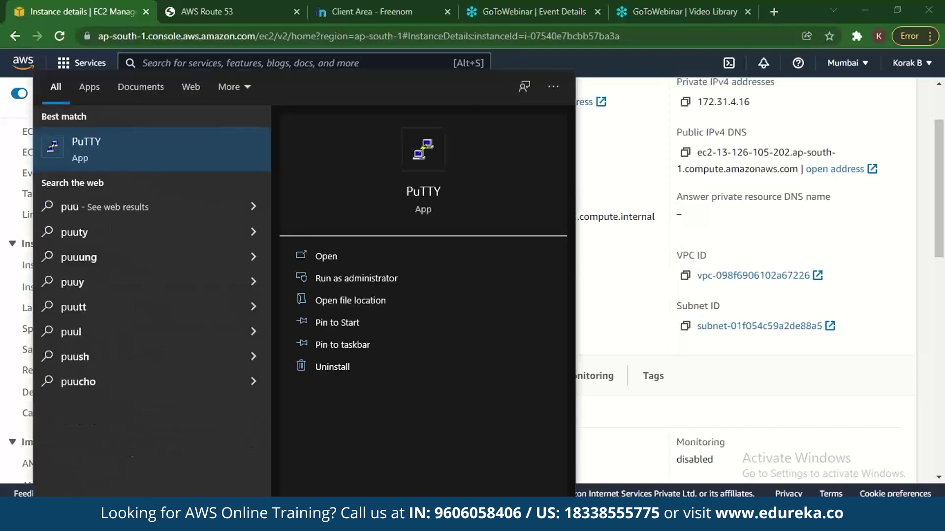
key("Return")
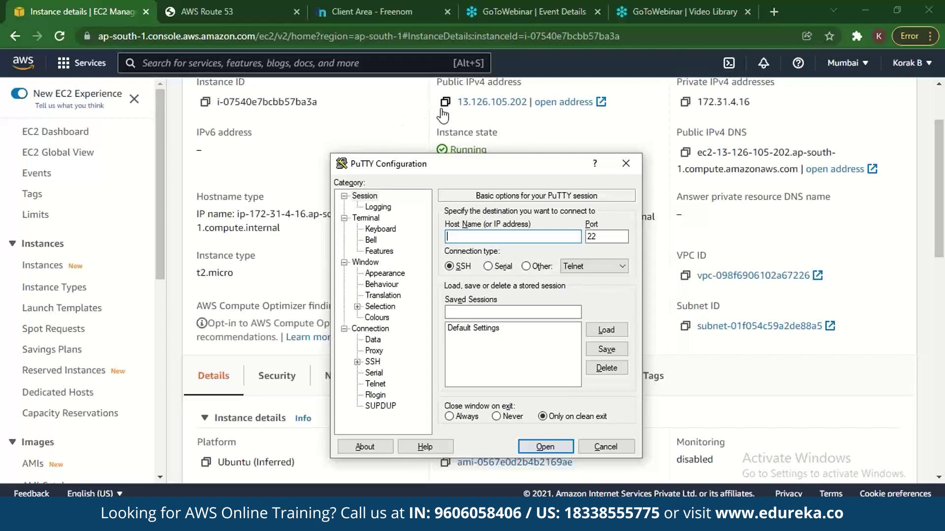
left_click(442, 115)
left_click(445, 102)
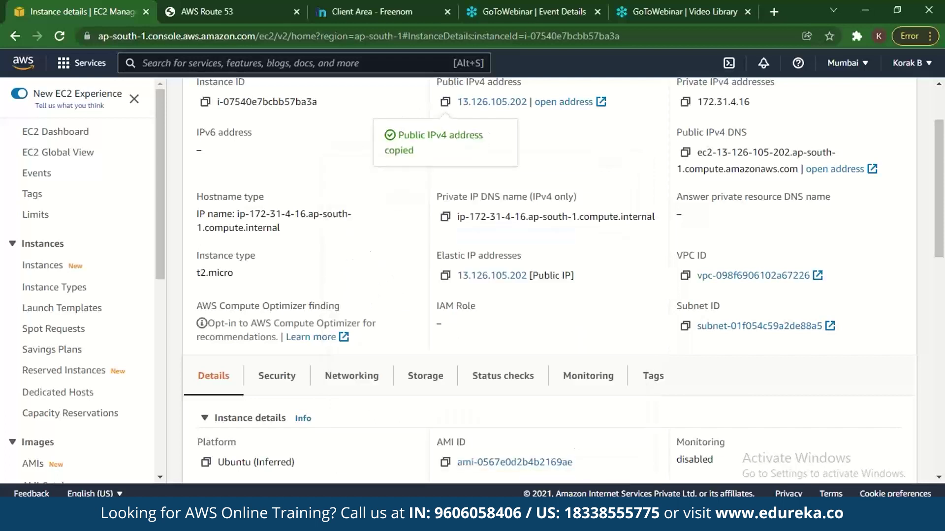
left_click(629, 521)
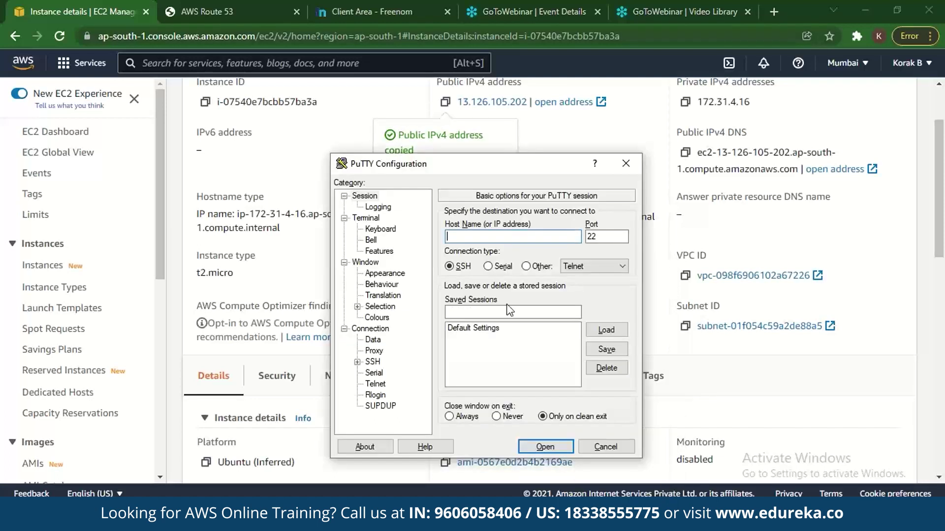
right_click(464, 239)
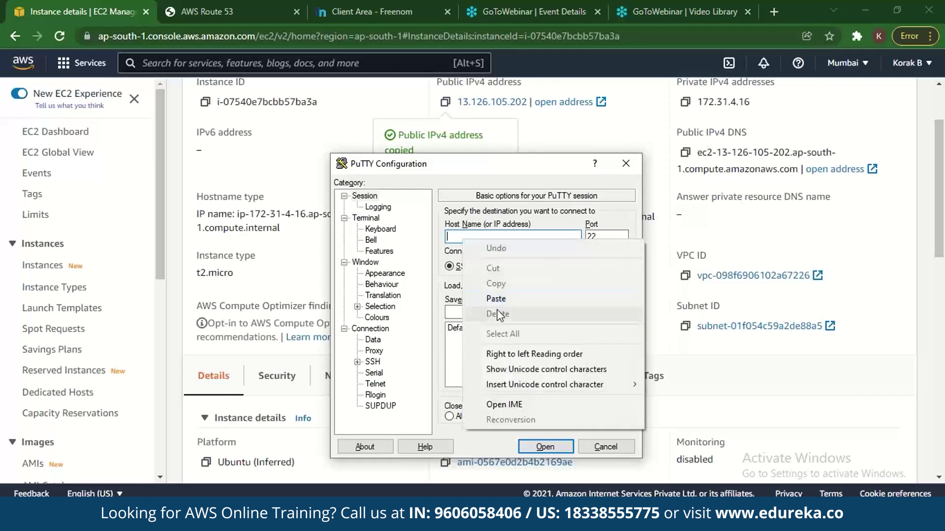
left_click(496, 299)
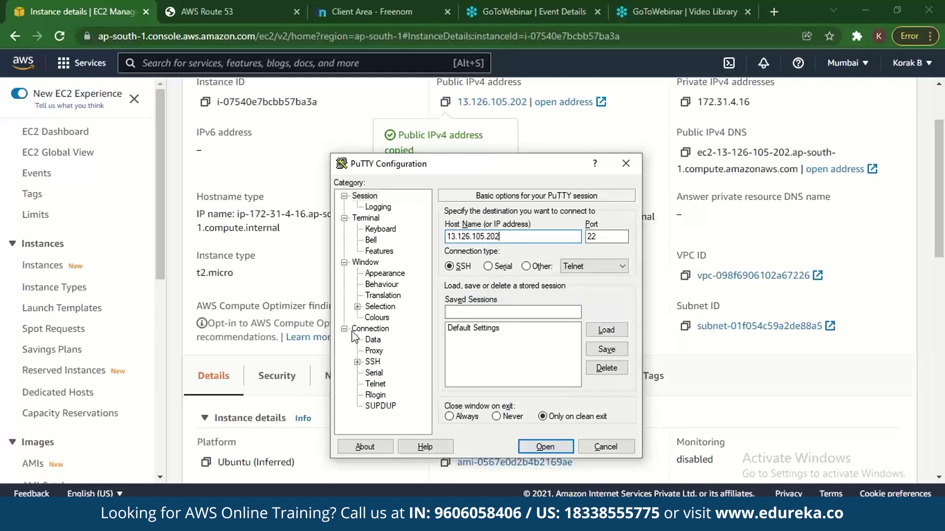
- Set the .ppk key file from the Downloads folder as the private key for PuTTY's SSH authentication
left_click(357, 362)
left_click(385, 373)
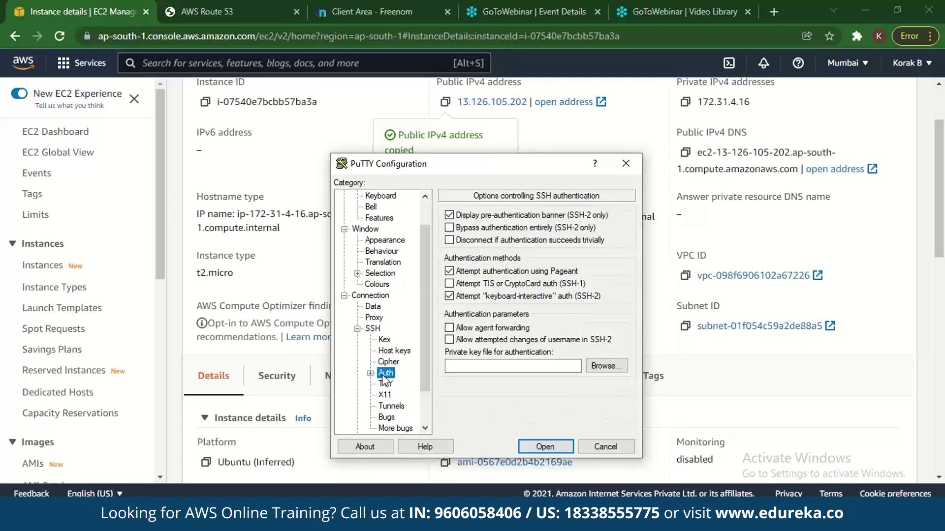
left_click(592, 366)
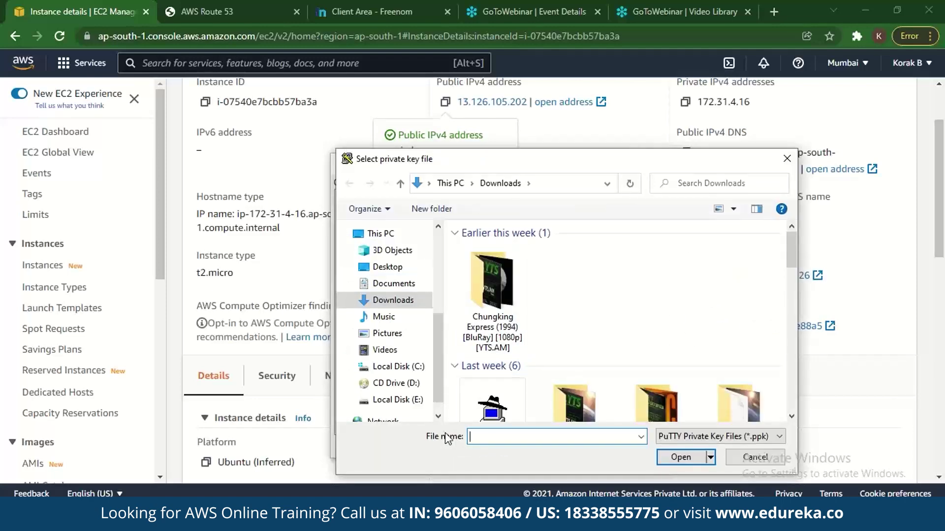
left_click(490, 402)
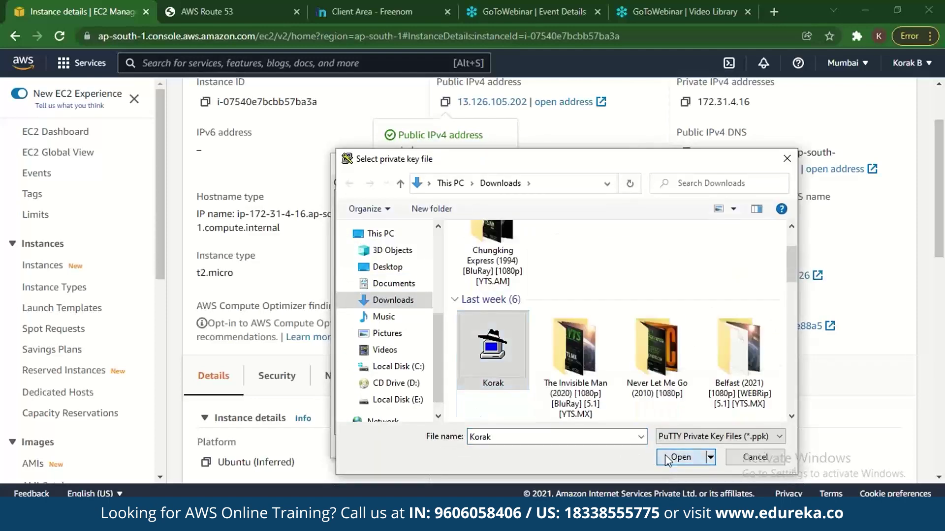
left_click(665, 455)
- Open the SSH session to the instance and log in as ubuntu
left_click(541, 449)
type("ubuntu")
key("Return")
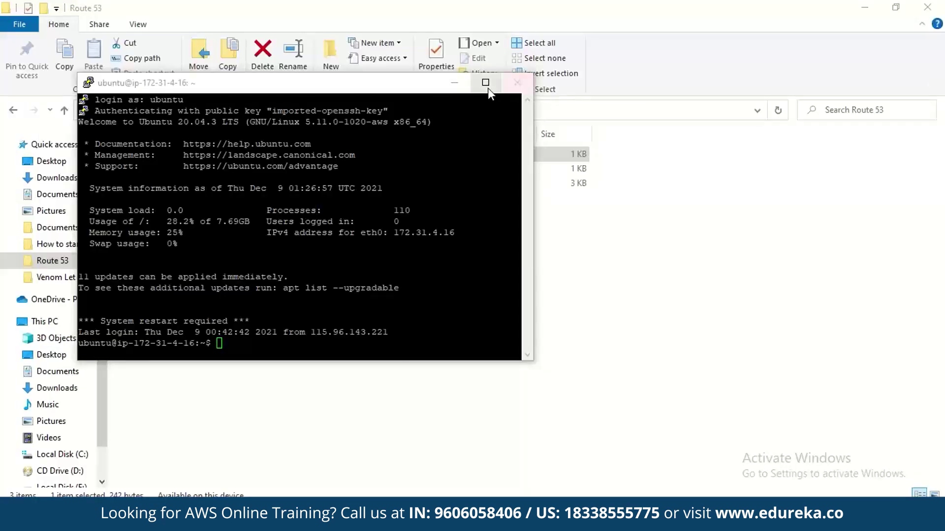
- Review the website's HTML code in the awsroute53tutorial text document from the Route 53 folder, then return to the PuTTY terminal
left_click(457, 87)
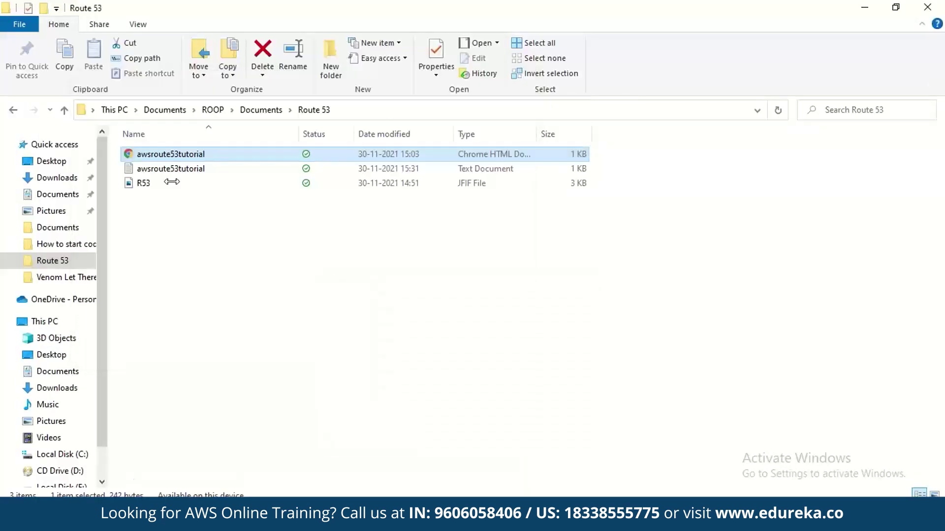
double_click(177, 172)
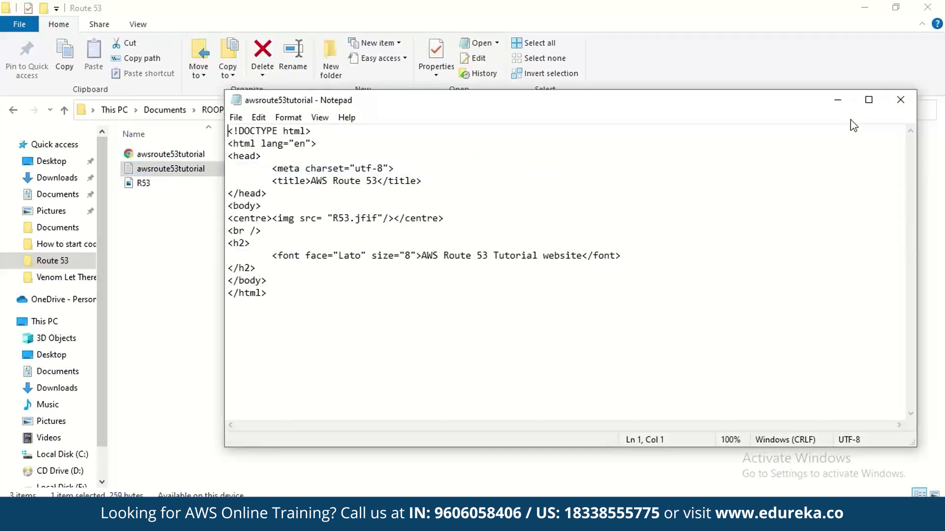
left_click(900, 100)
key("alt+Tab")
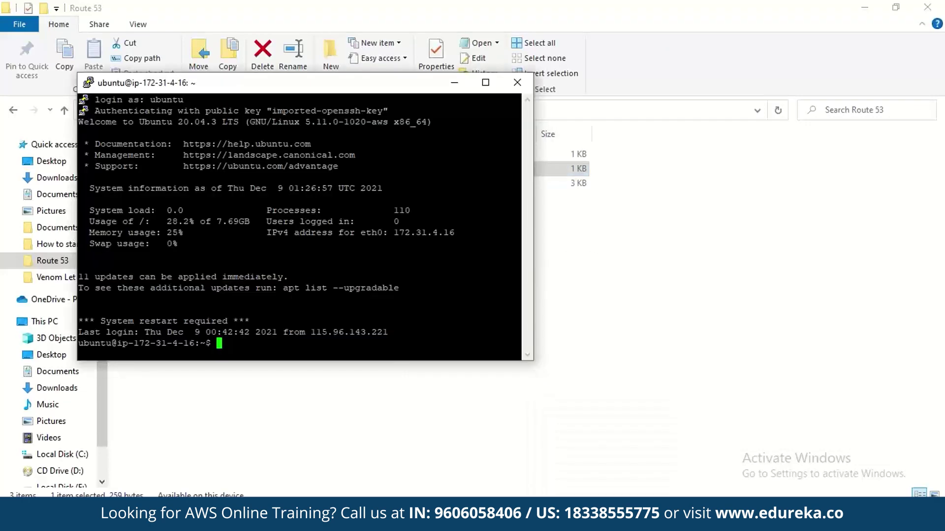
- Open a new index.html file in vi on the instance, then switch to the Route 53 folder in File Explorer
type("vi  index.html")
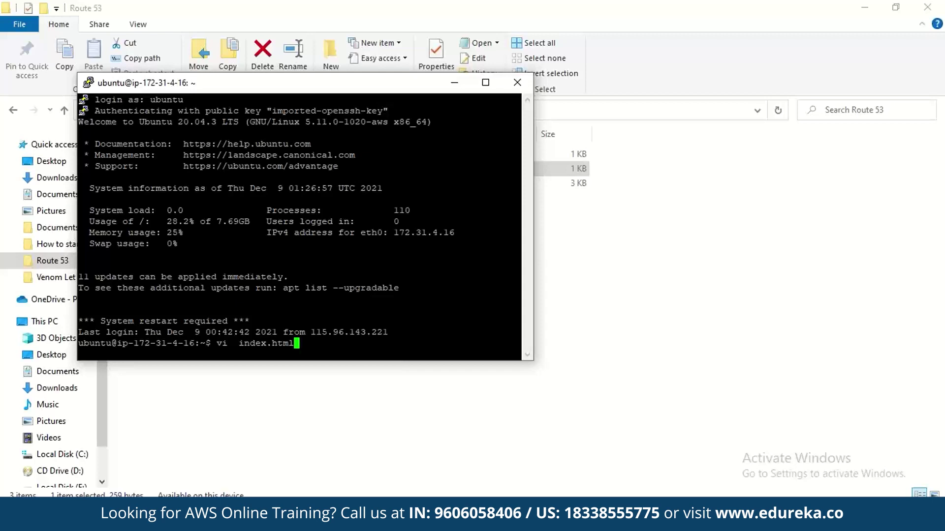
key("Return")
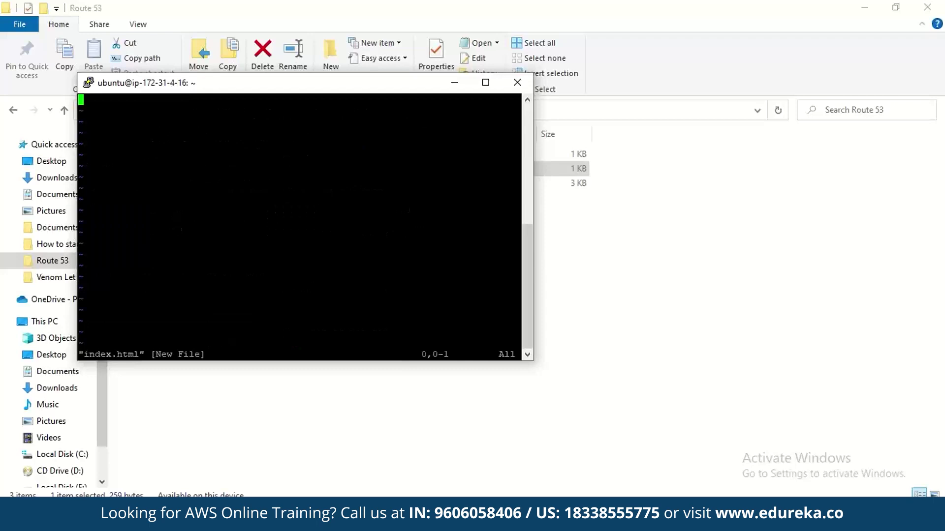
left_click(454, 82)
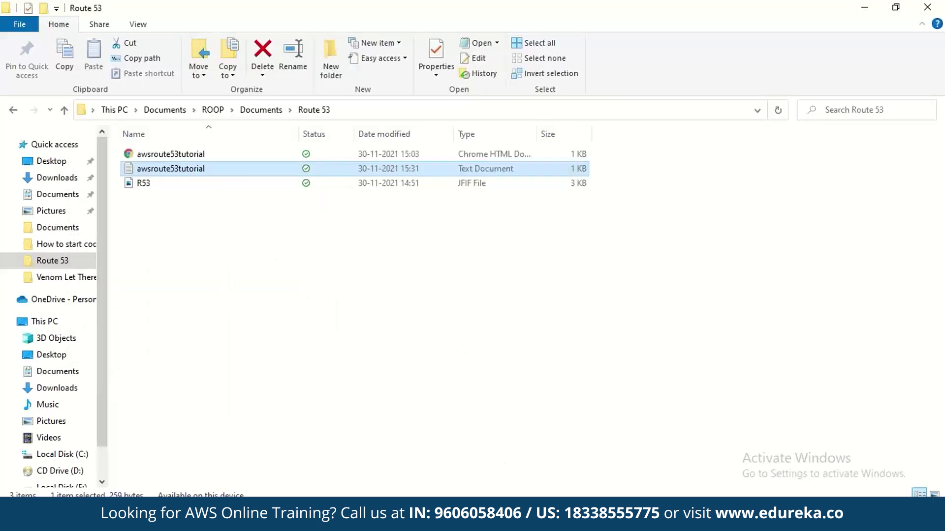
- Copy all the HTML code from the awsroute53tutorial text document and insert it into index.html in the vi editor on the instance
key("Return")
left_click(310, 293)
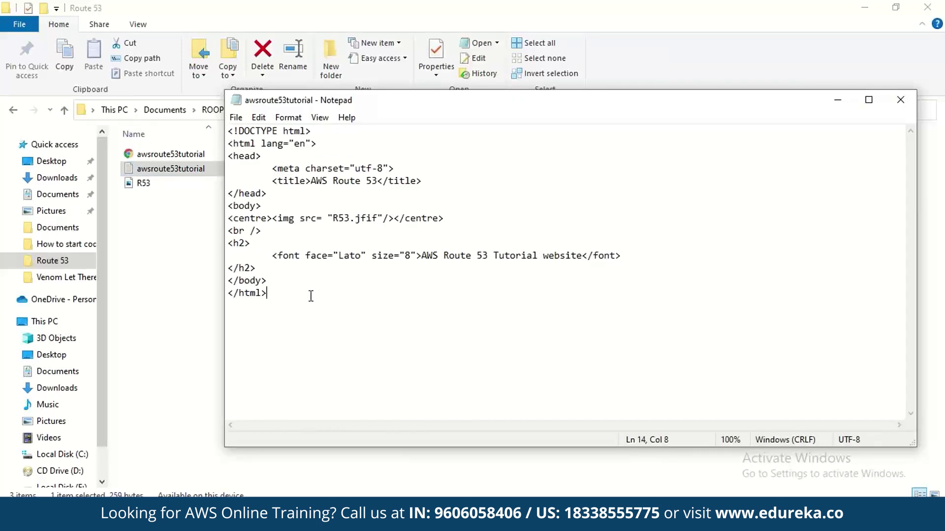
key("ctrl+a")
key("ctrl+c")
key("alt+Tab")
key("i")
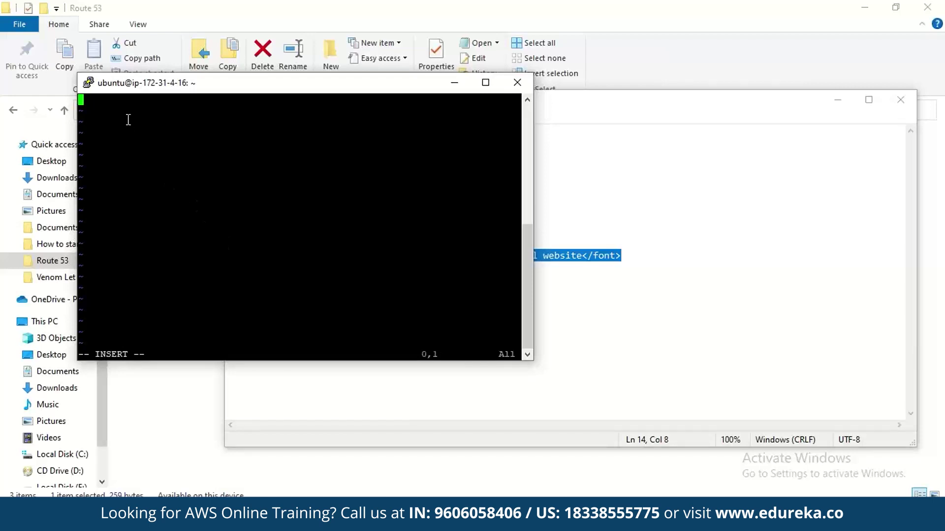
right_click(109, 110)
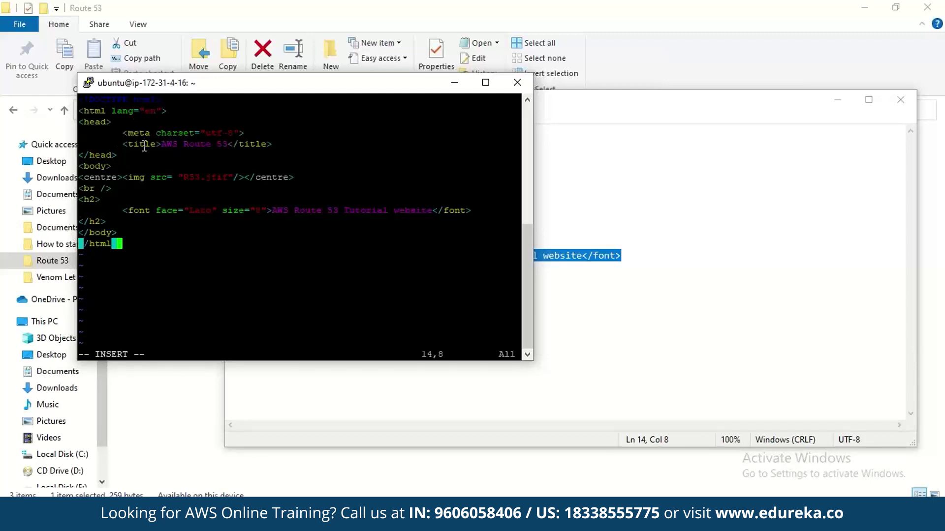
- Switch to Chrome, copy the A record's name awsroute53tutorial.tk from the hosted zone and open that domain in a new tab
left_click(461, 90)
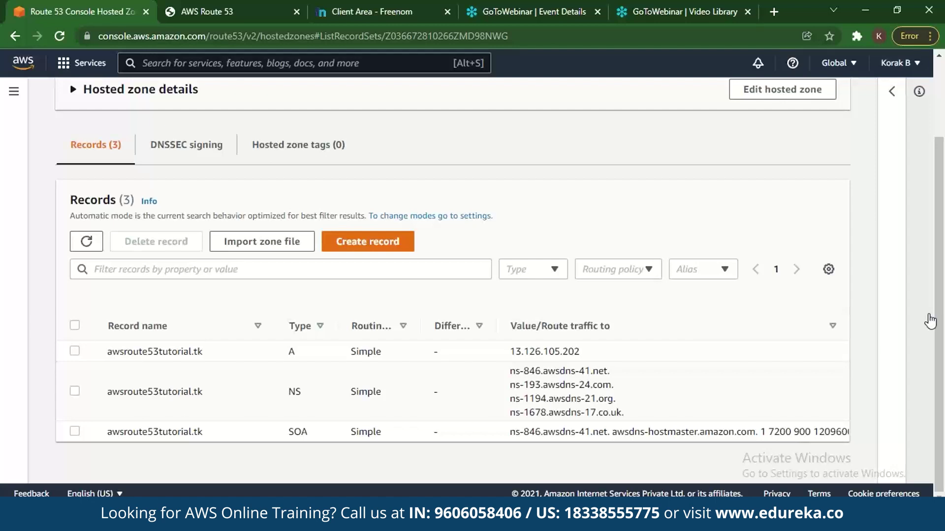
double_click(155, 352)
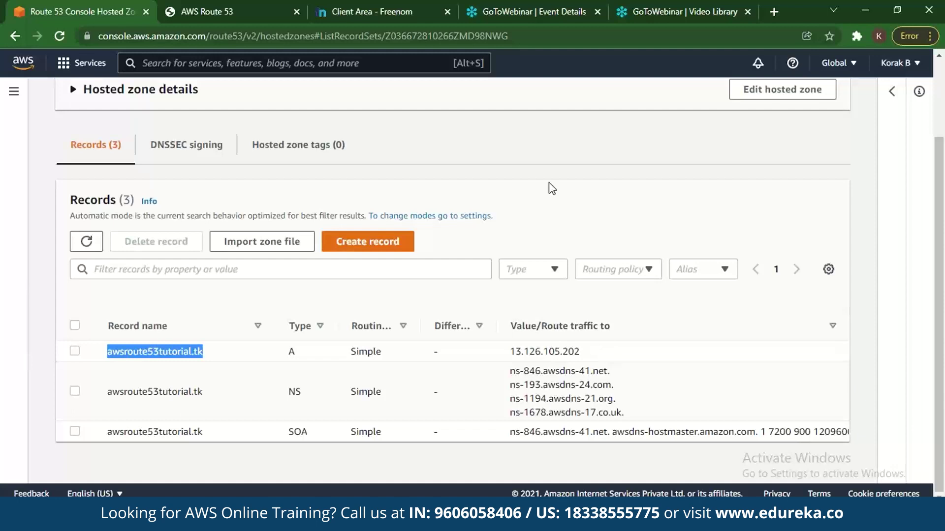
left_click(774, 12)
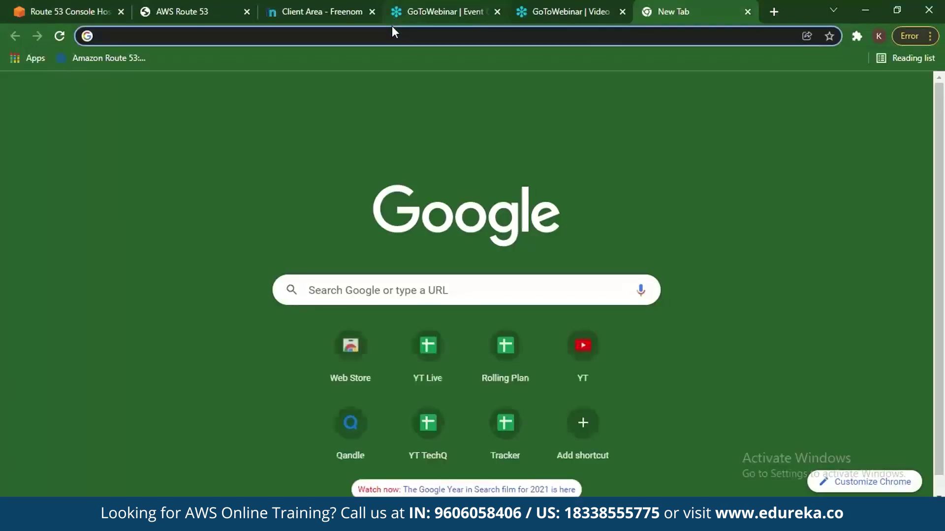
right_click(392, 36)
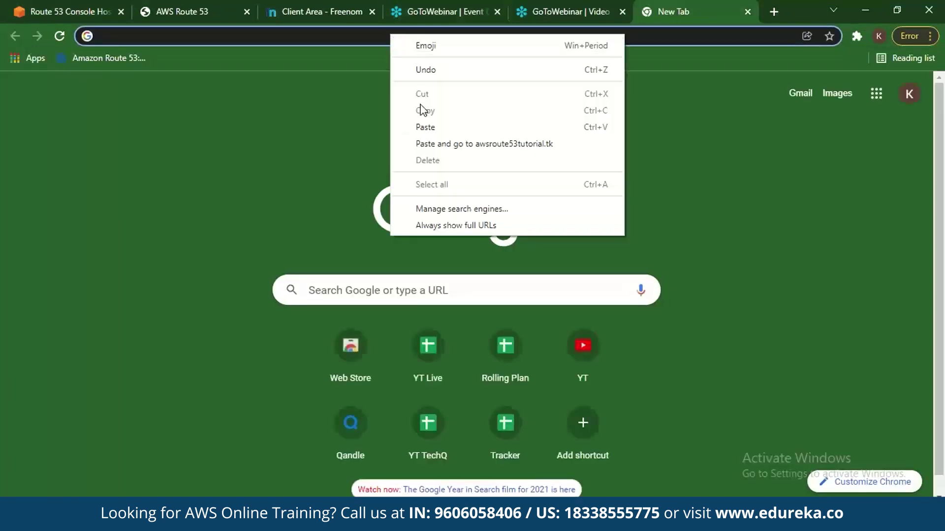
left_click(423, 129)
key("Return")
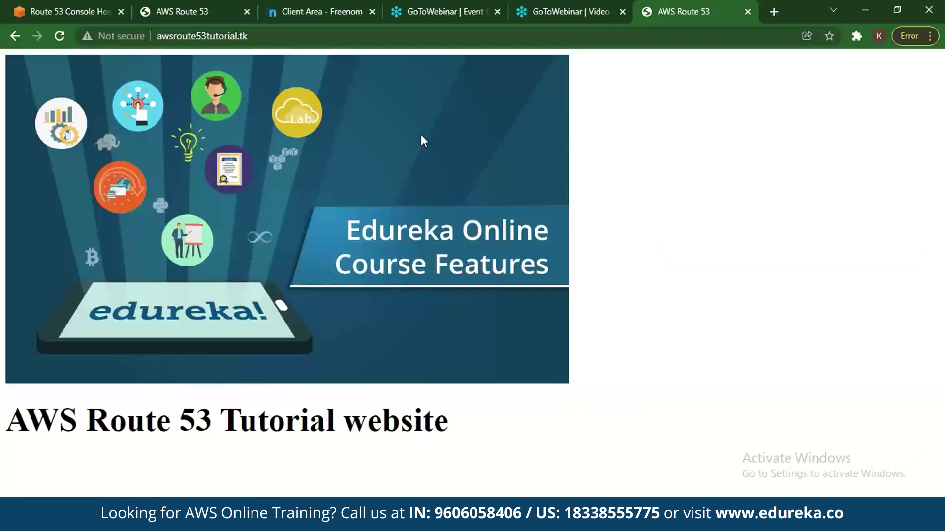
- Return to the hosted zone in the Route 53 console, view its DNSSEC signing settings, and go back to its records
left_click(97, 6)
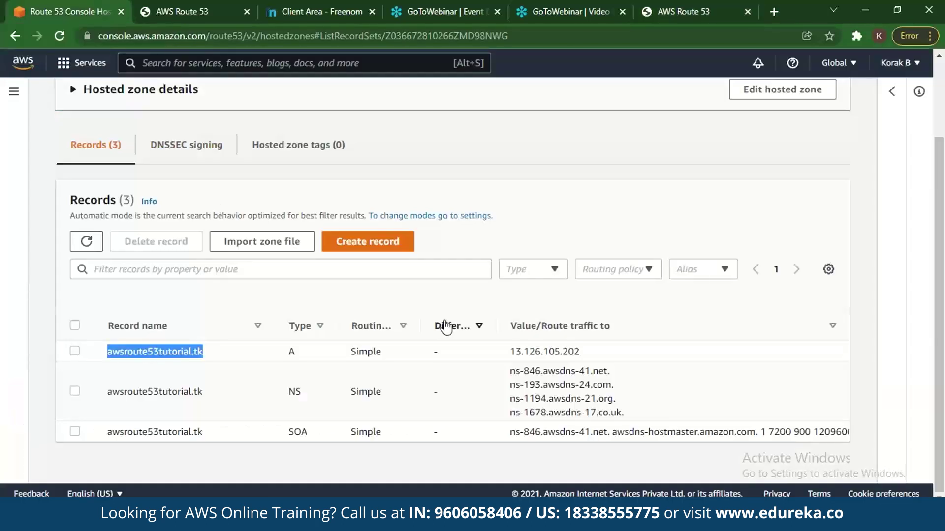
left_click(477, 359)
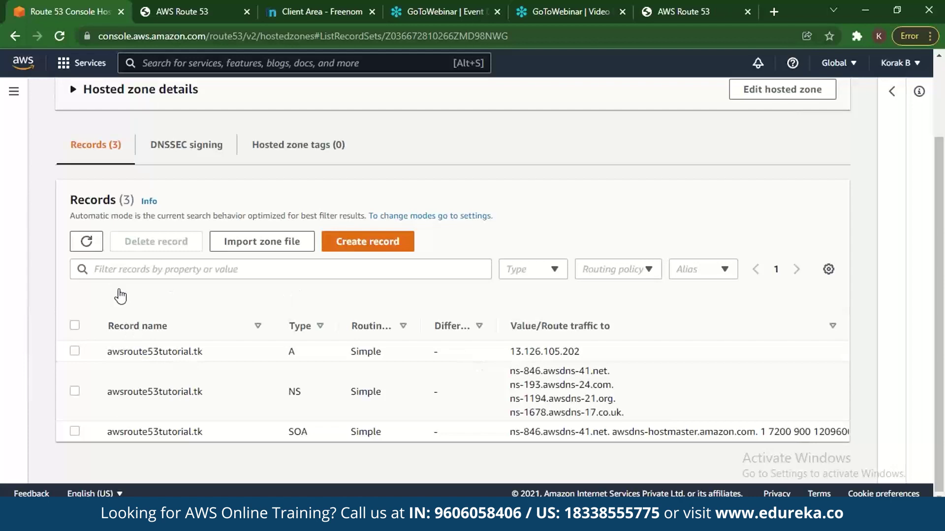
left_click(167, 156)
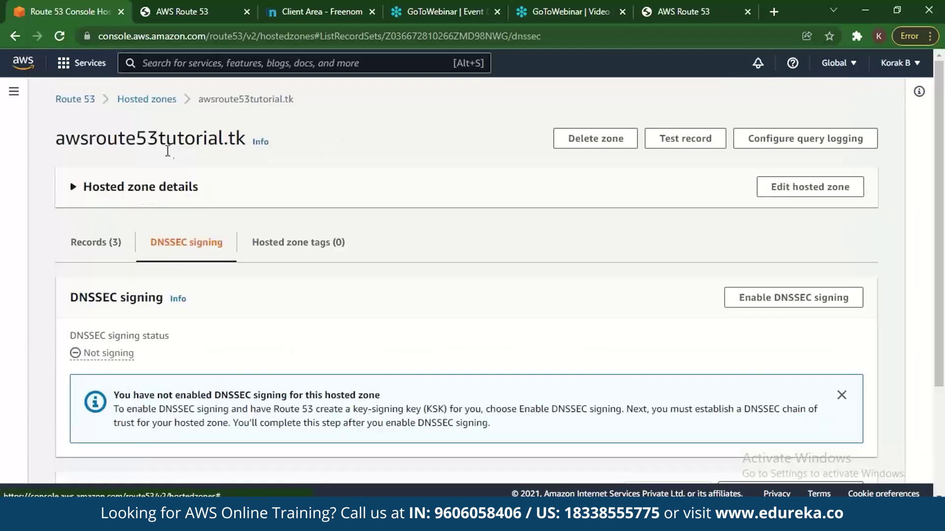
left_click(69, 245)
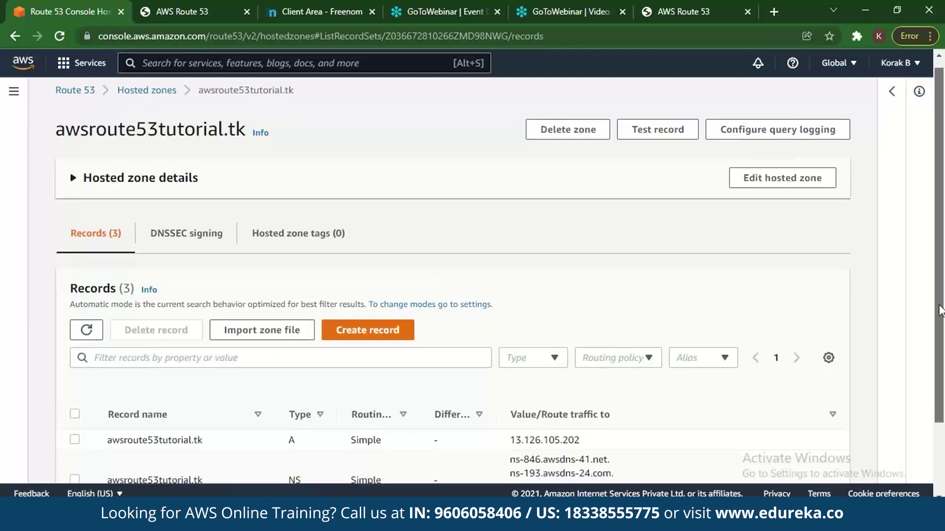
scroll(266, 333, "down", 2)
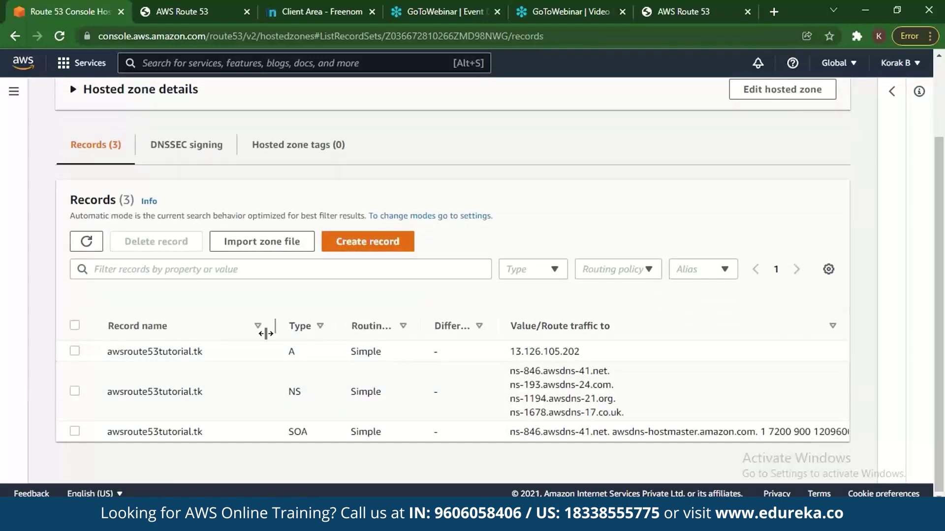
- Review the record details of the A, NS and SOA records one after another, then close the details
left_click(75, 351)
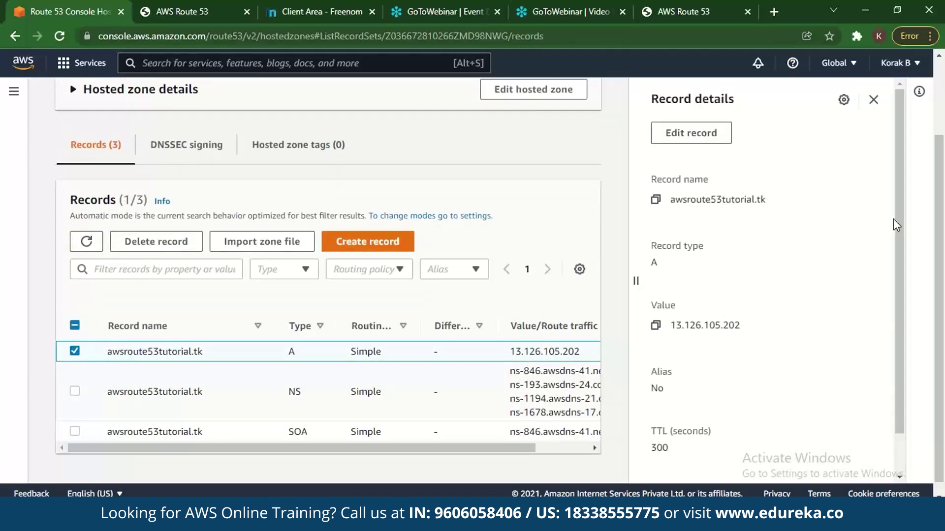
left_click_drag(897, 218, 896, 257)
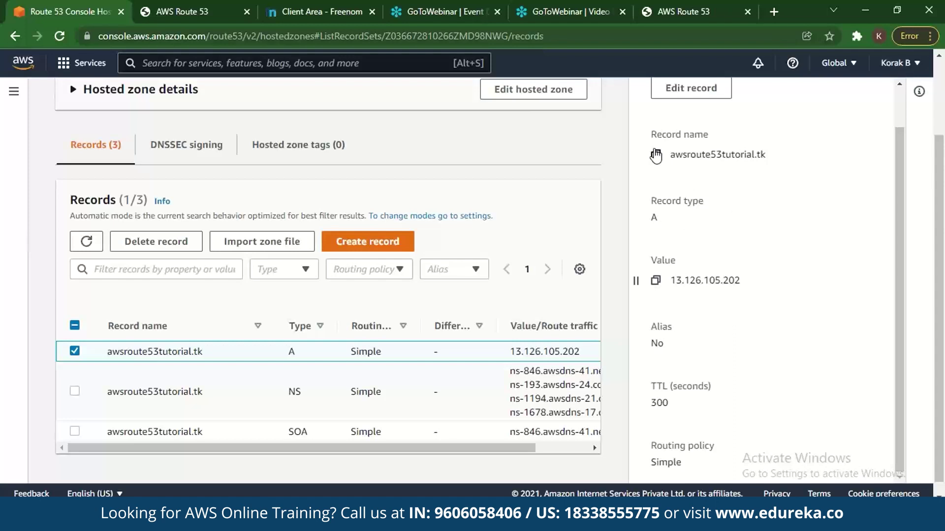
left_click(74, 392)
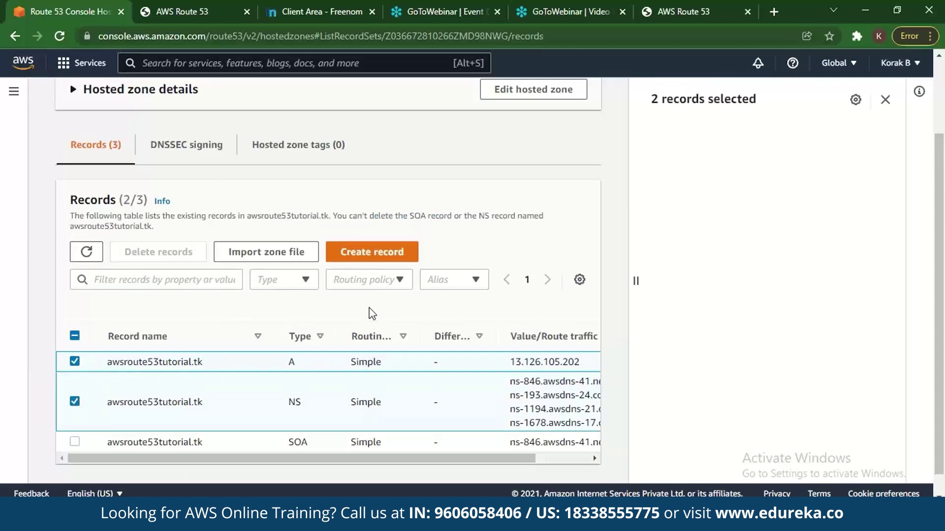
left_click(241, 358)
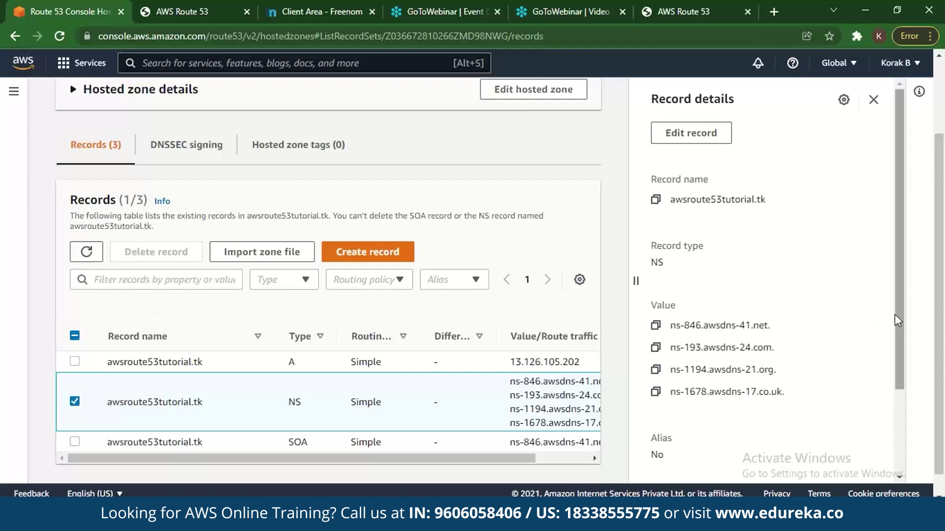
left_click_drag(895, 318, 912, 392)
left_click(74, 441)
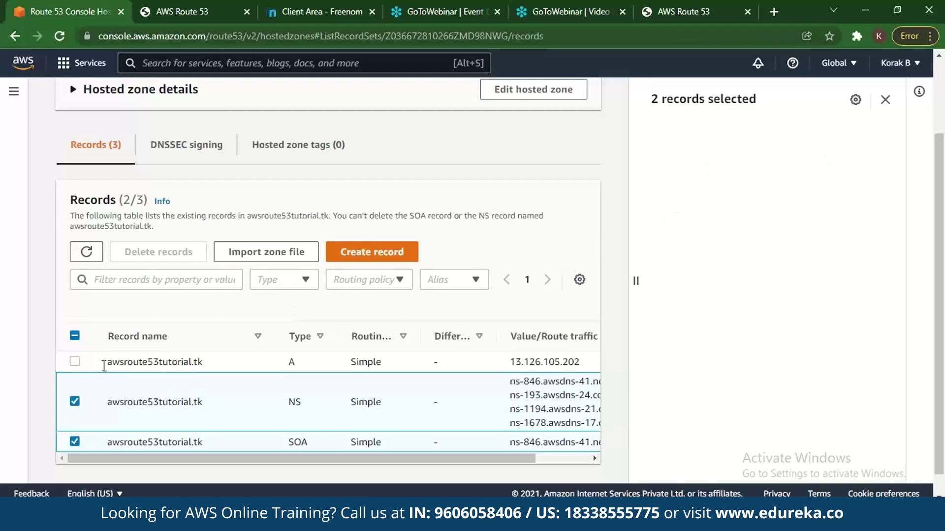
left_click(75, 401)
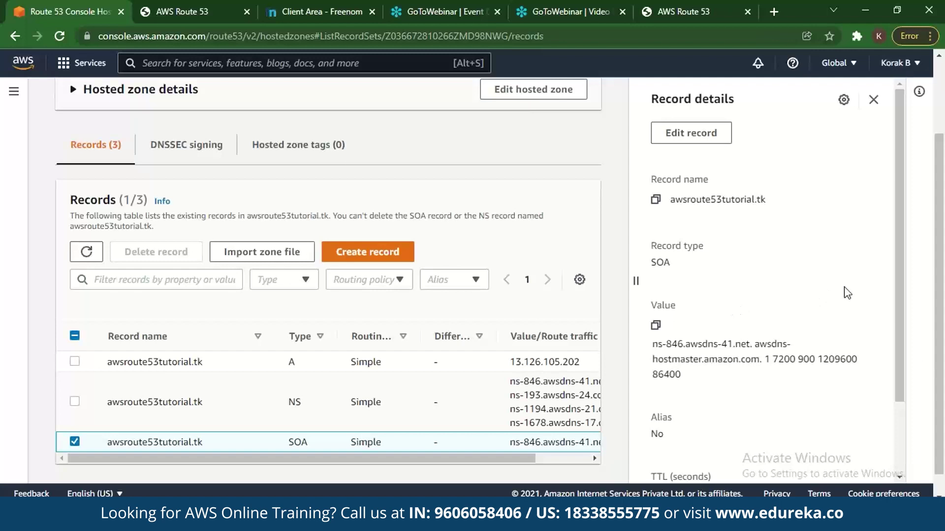
left_click_drag(901, 301, 916, 215)
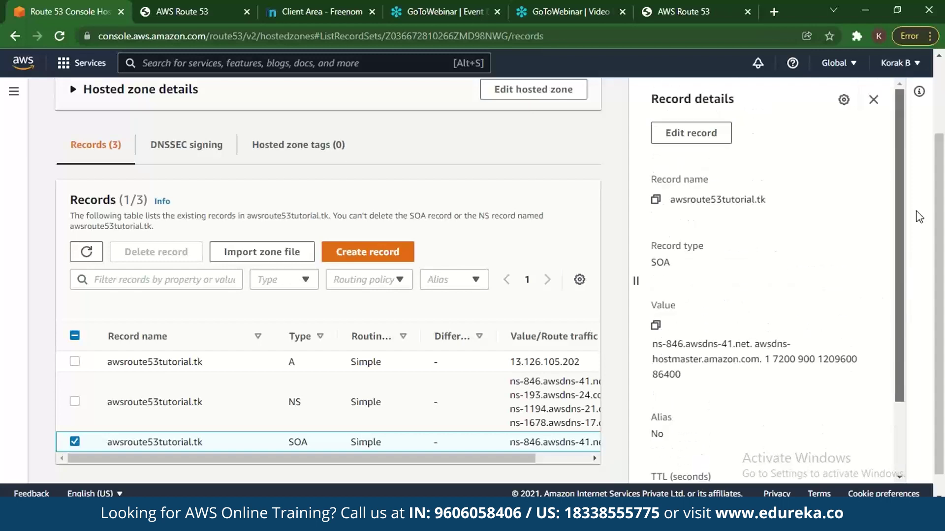
left_click(873, 100)
- Check the address of the open awsroute53tutorial.tk website, then return to the hosted zone's records
left_click(698, 6)
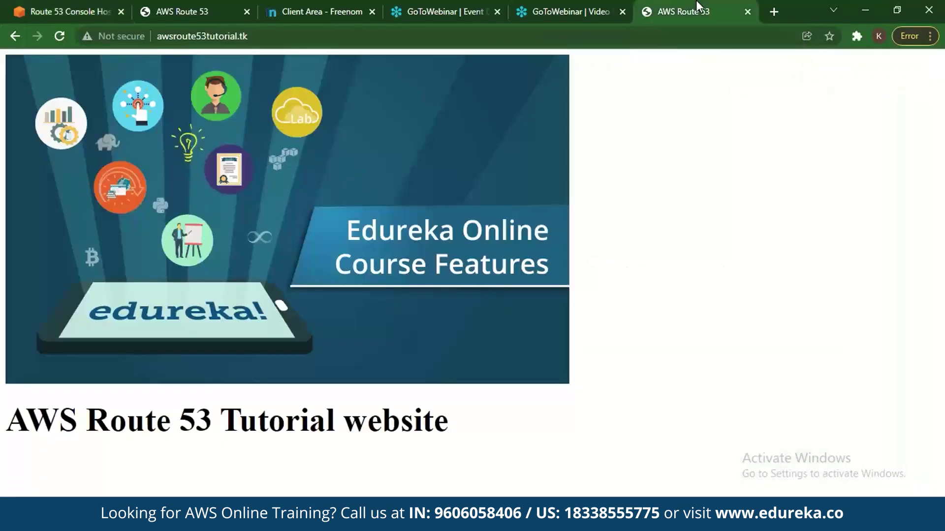
left_click_drag(253, 36, 158, 31)
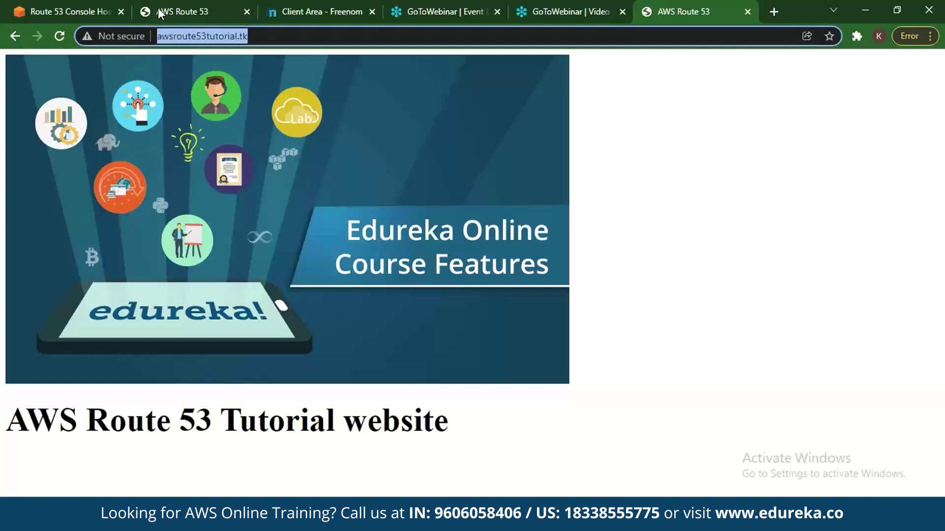
left_click(20, 11)
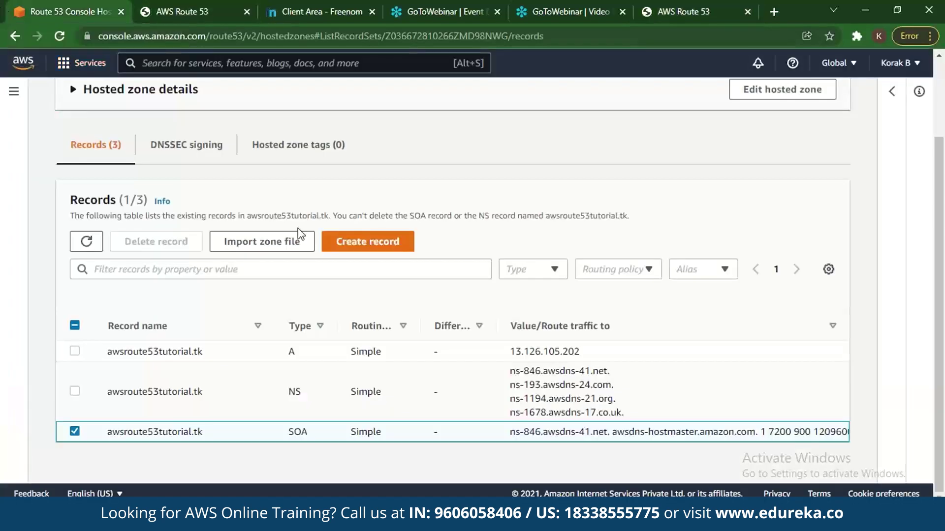
- Copy the A record's value 13.126.105.202 from its details and open that IP address in a new tab
left_click(74, 351)
left_click(656, 325)
key("ctrl+c")
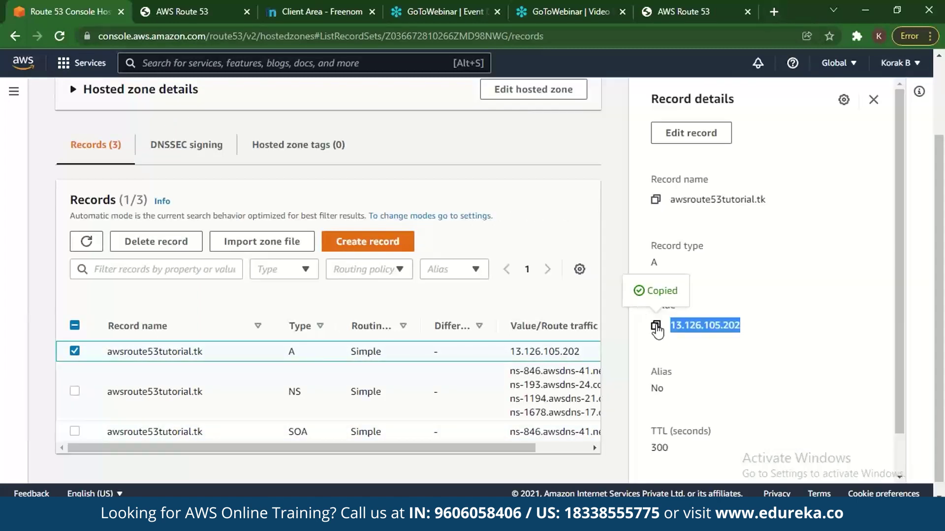
left_click(770, 11)
right_click(486, 37)
left_click(512, 128)
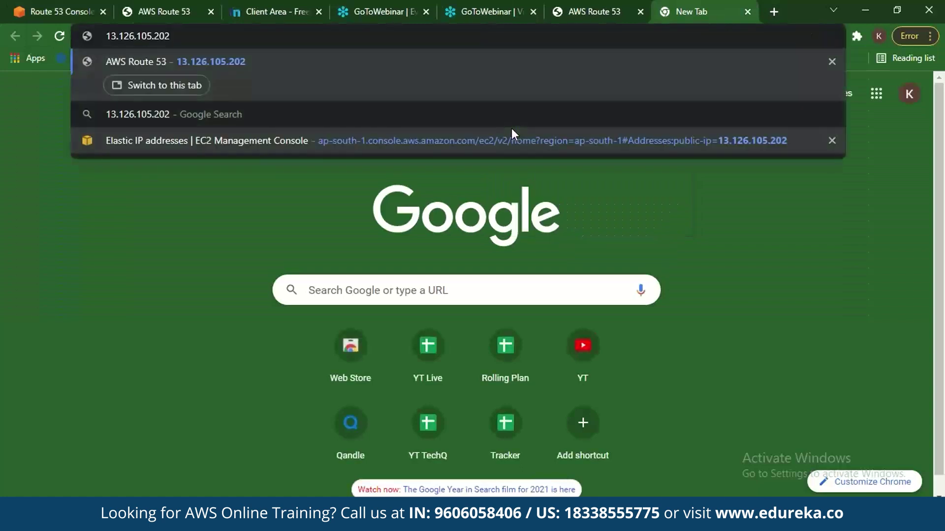
key("Return")
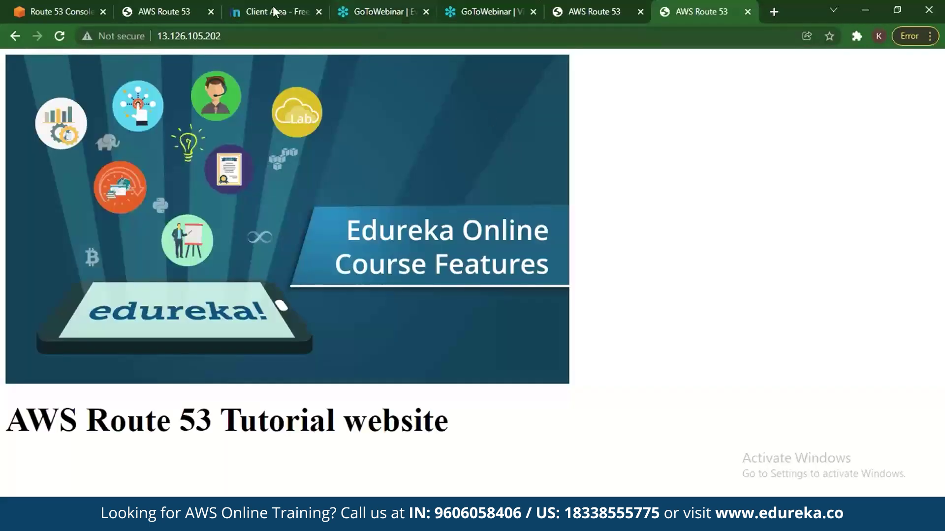
- Compare the IP address page with the awsroute53tutorial.tk page, then return to the A record's details in the hosted zone
left_click(599, 6)
left_click(656, 184)
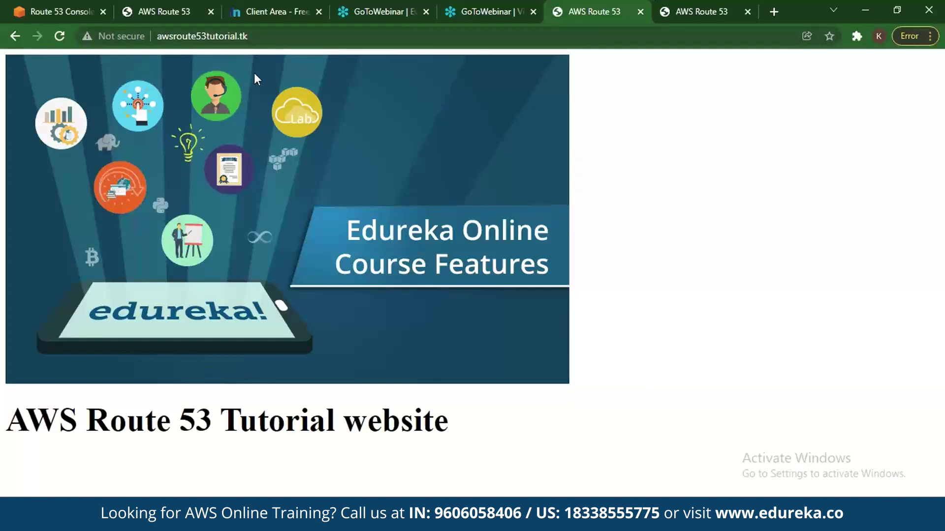
left_click(22, 1)
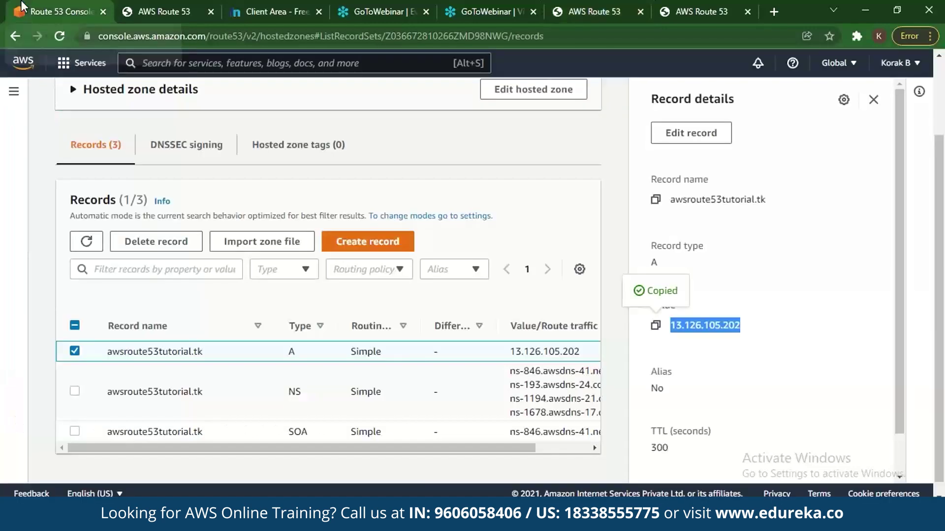